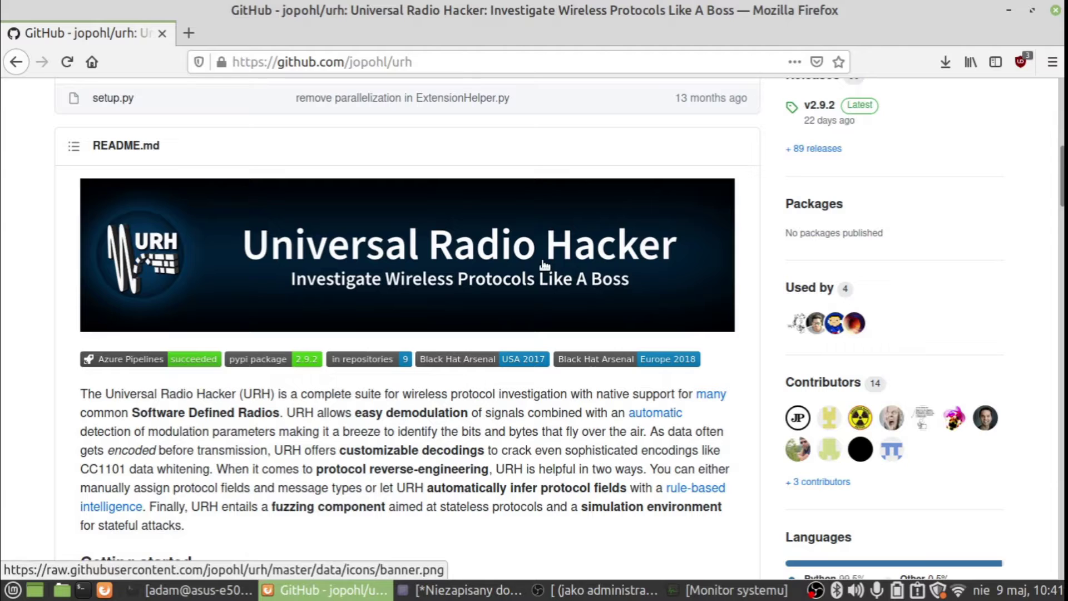
# - Review the git and Python install commands in the Xed notes, then switch to the terminal
pyautogui.click(480, 597)
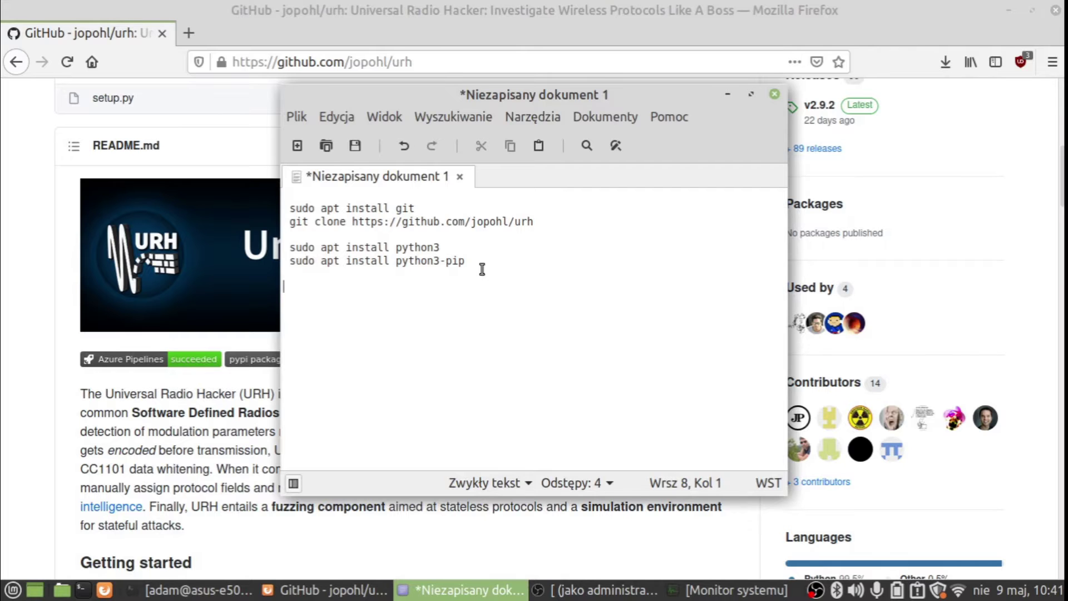
pyautogui.click(201, 430)
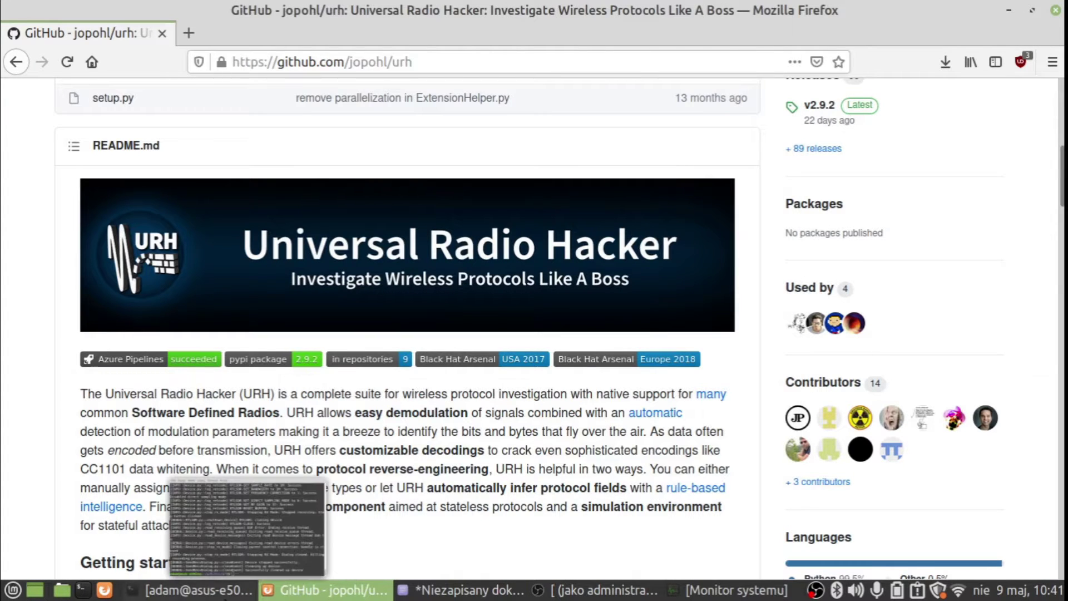
pyautogui.click(197, 589)
# - Change into urh/src and list its contents
pyautogui.write('cd urh')
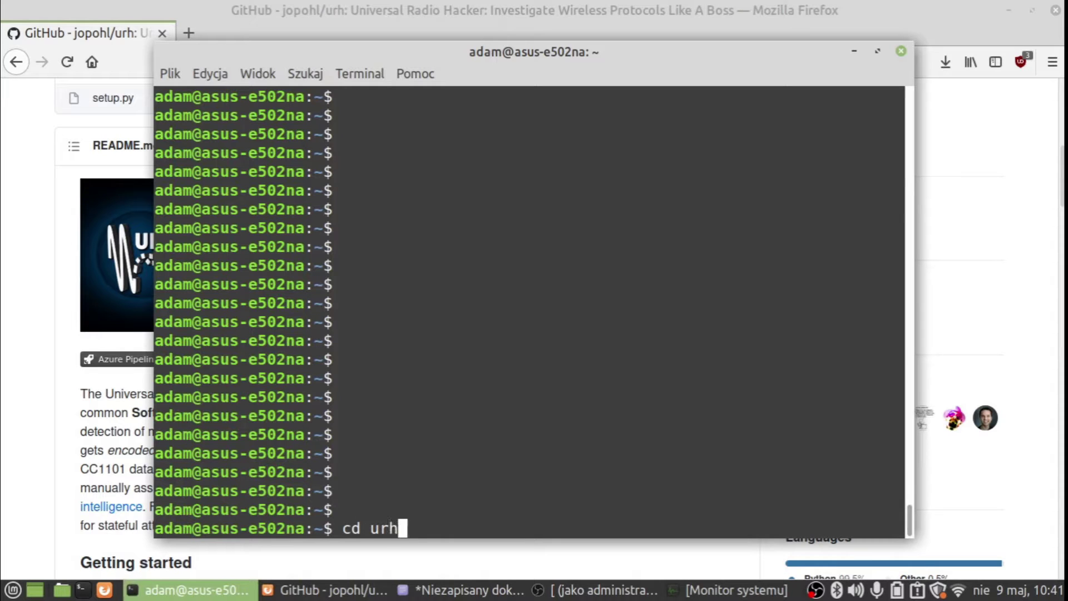
pyautogui.press('Return')
pyautogui.write('cd')
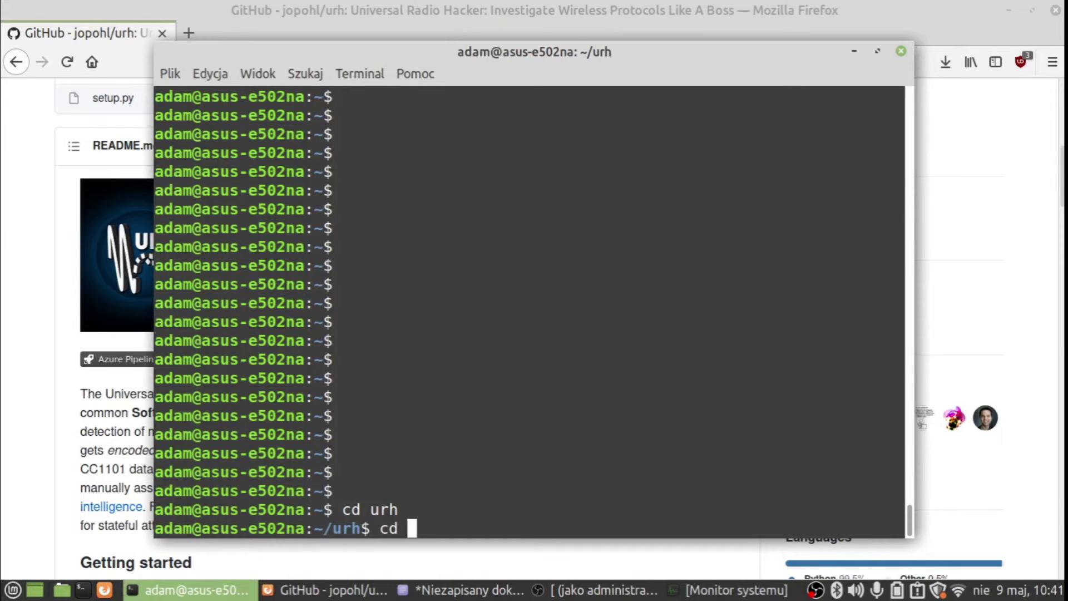
pyautogui.press('Tab')
pyautogui.press('Tab')
pyautogui.write('src')
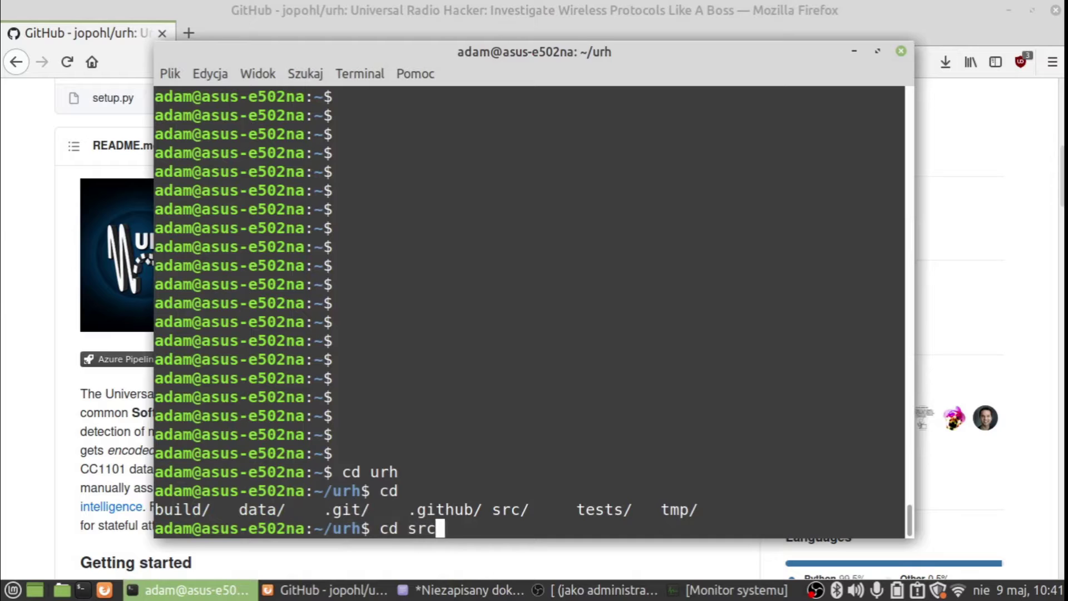
pyautogui.press('Return')
pyautogui.write('cd')
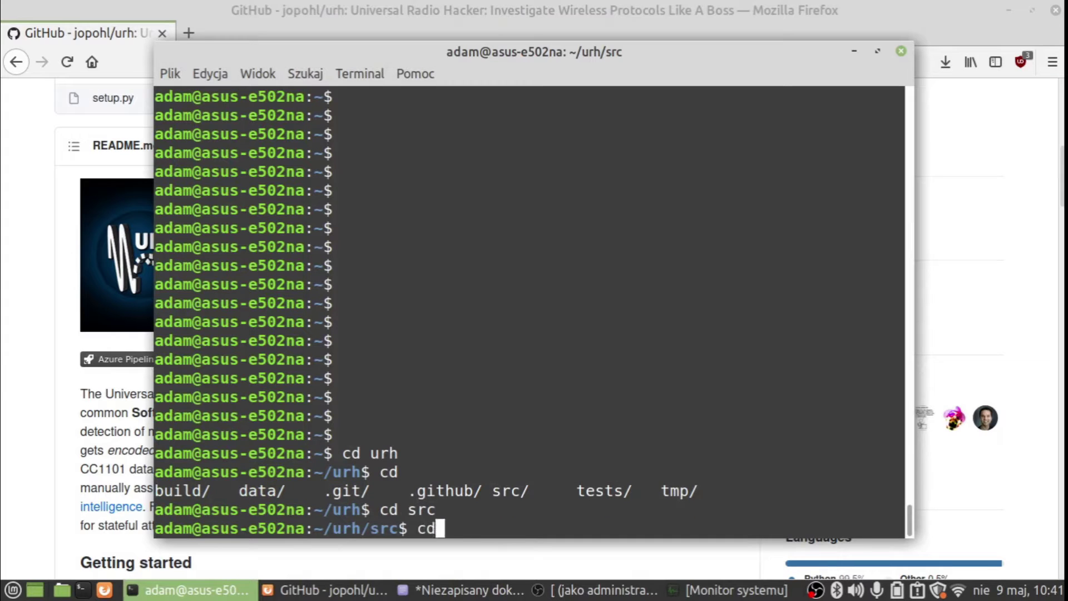
pyautogui.press('BackSpace')
pyautogui.press('BackSpace')
pyautogui.press('BackSpace')
pyautogui.write('ls')
pyautogui.press('Return')
# - Enter the inner urh folder and launch Universal Radio Hacker with python3 main.py
pyautogui.write('cd urh')
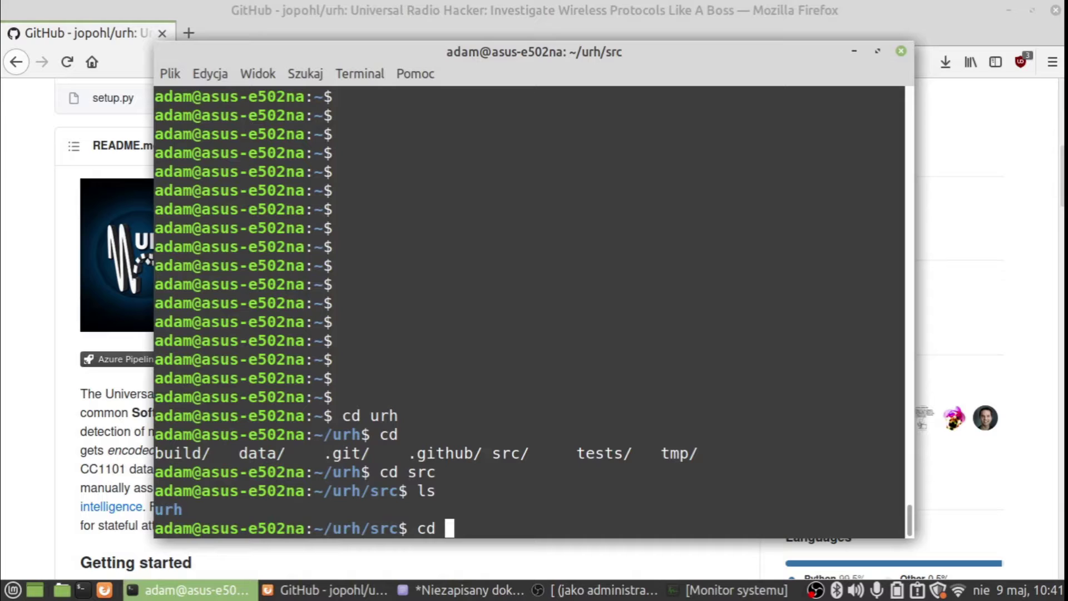
pyautogui.press('Return')
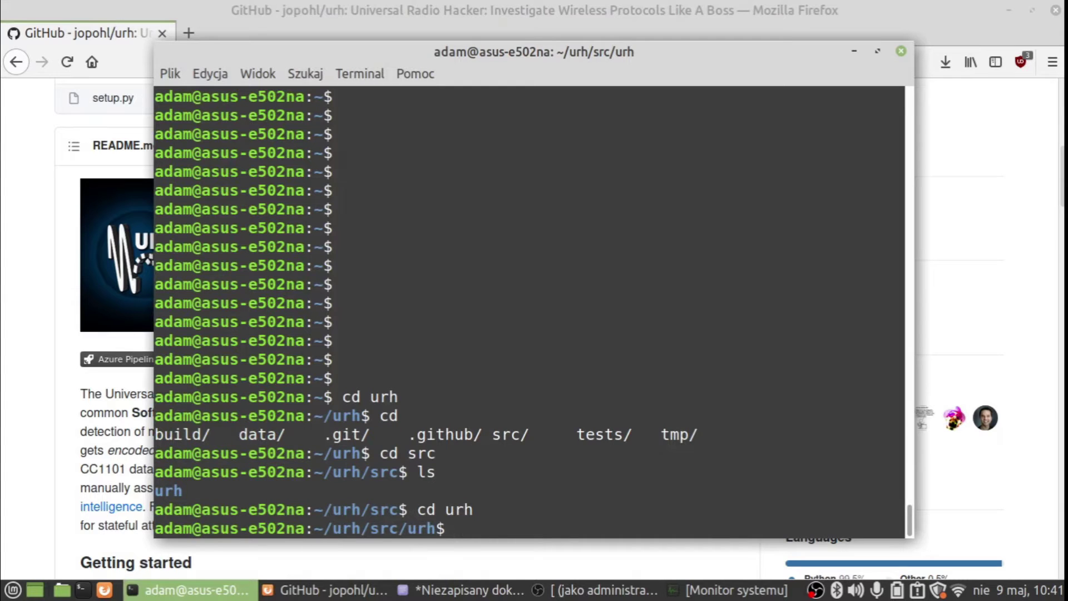
pyautogui.write('python3 m')
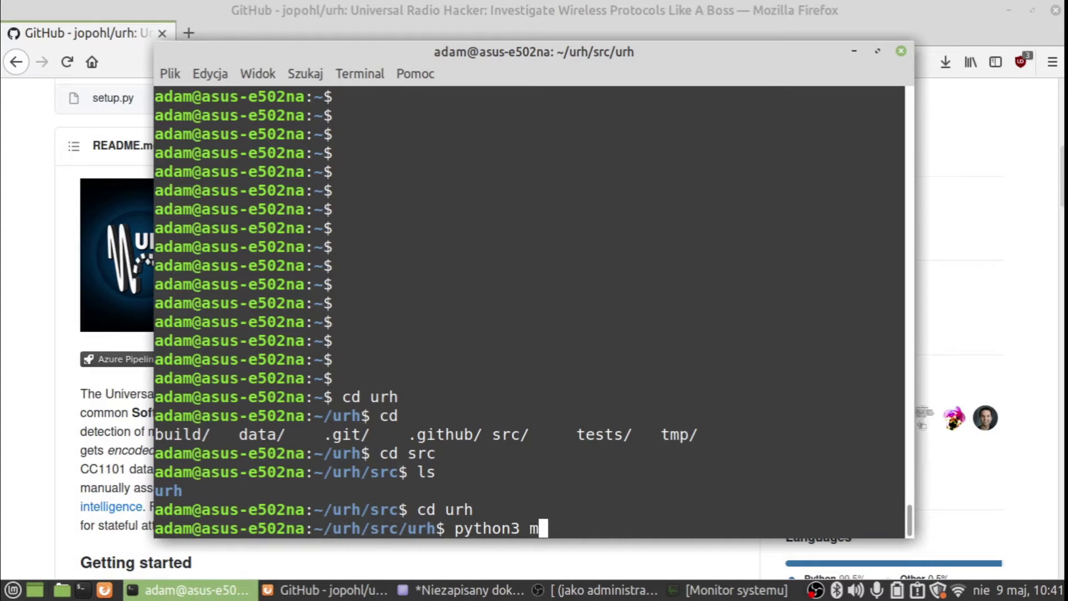
pyautogui.write('ain.py')
pyautogui.press('Return')
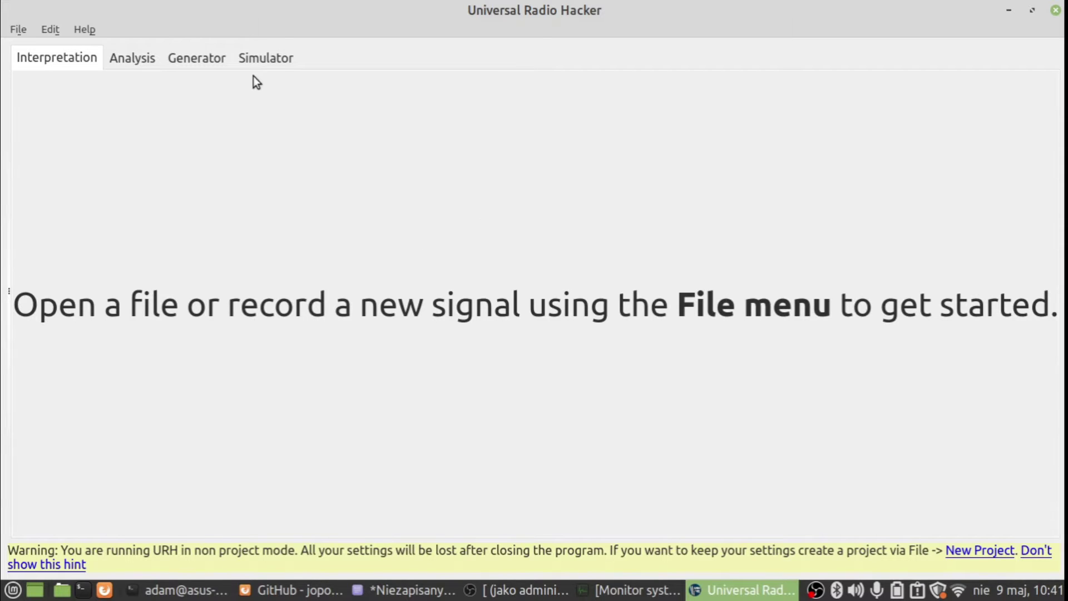
# - Create a new project named keys2 at /home/adam/urh/src/urh/keys2
pyautogui.click(18, 30)
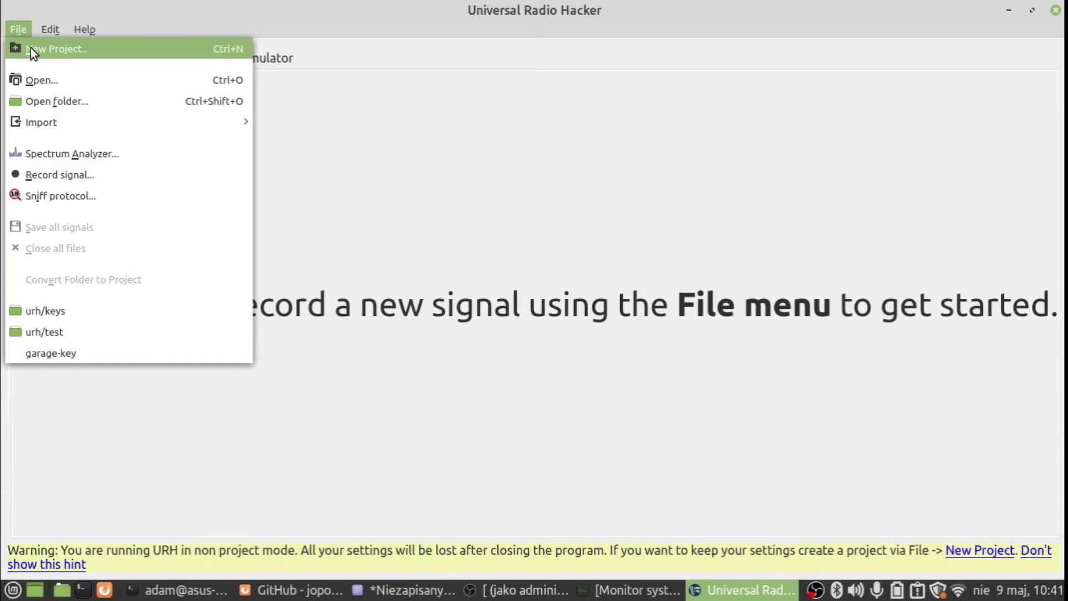
pyautogui.click(31, 49)
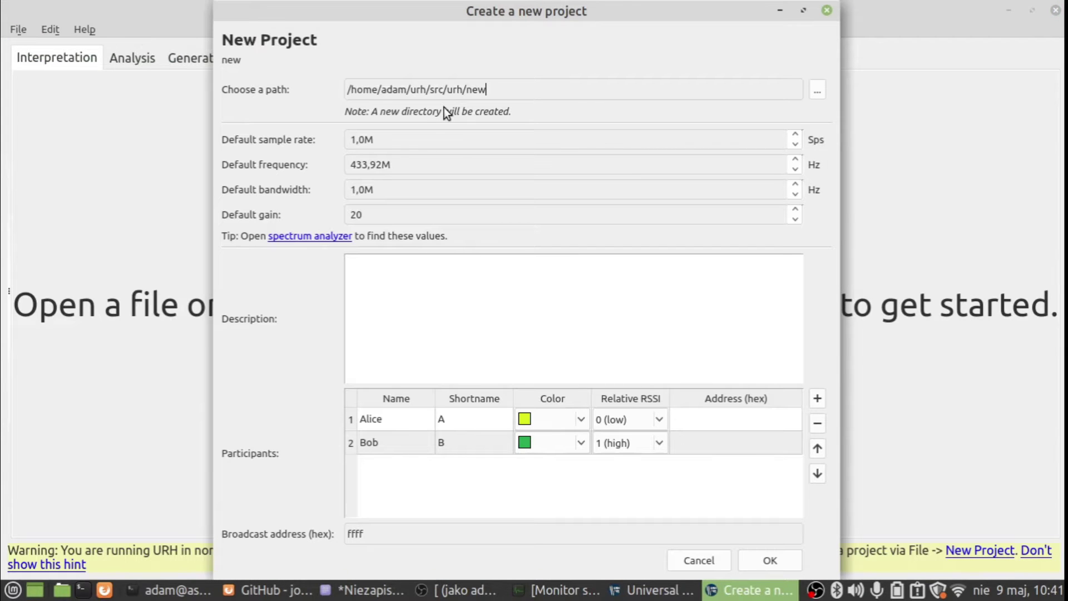
pyautogui.press('BackSpace')
pyautogui.press('BackSpace')
pyautogui.press('BackSpace')
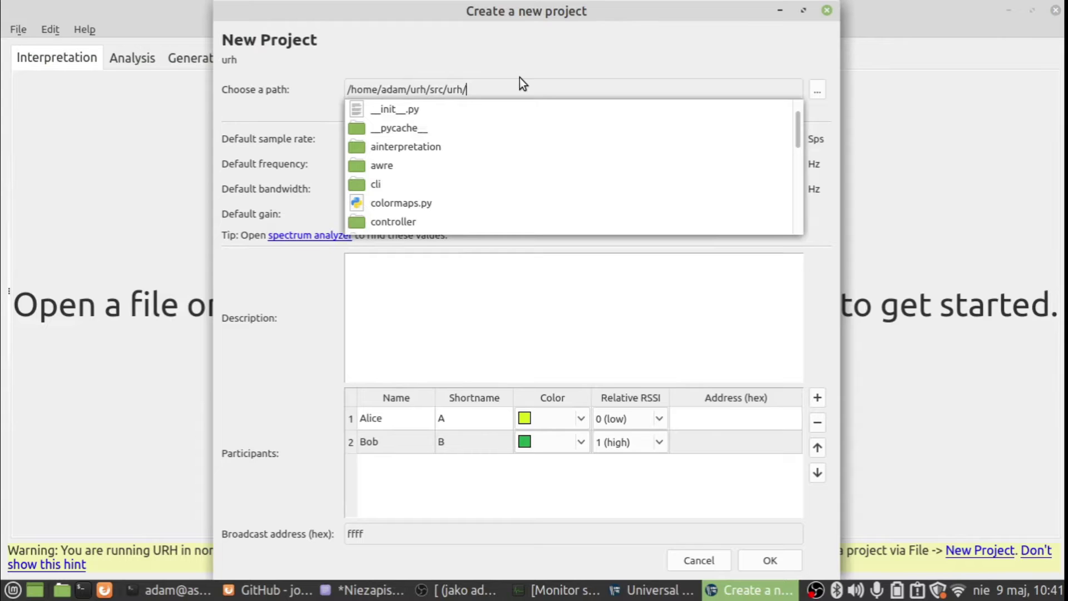
pyautogui.write('keys2')
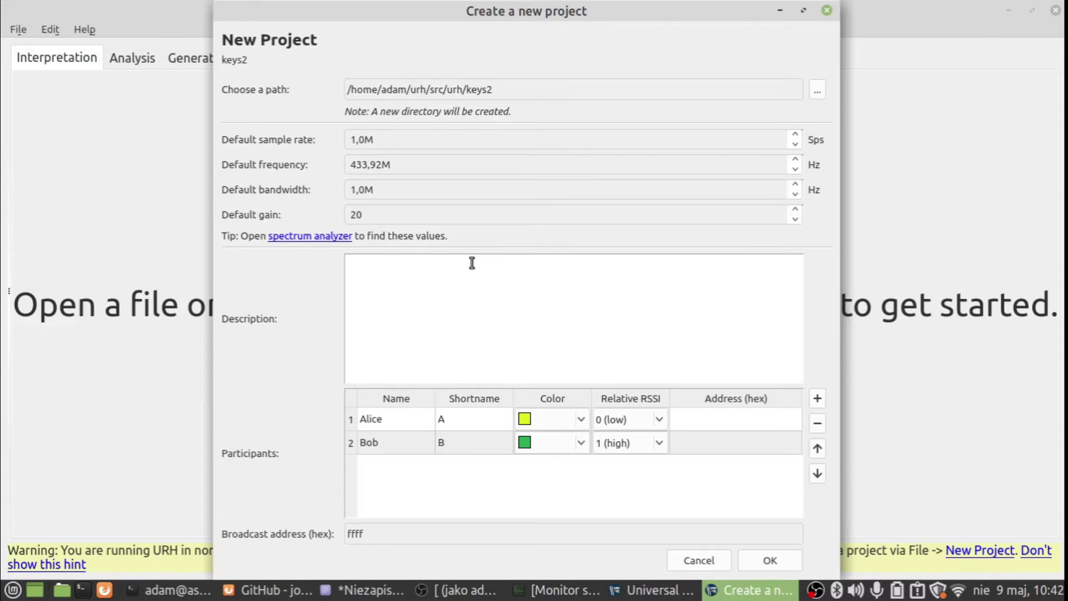
pyautogui.click(766, 566)
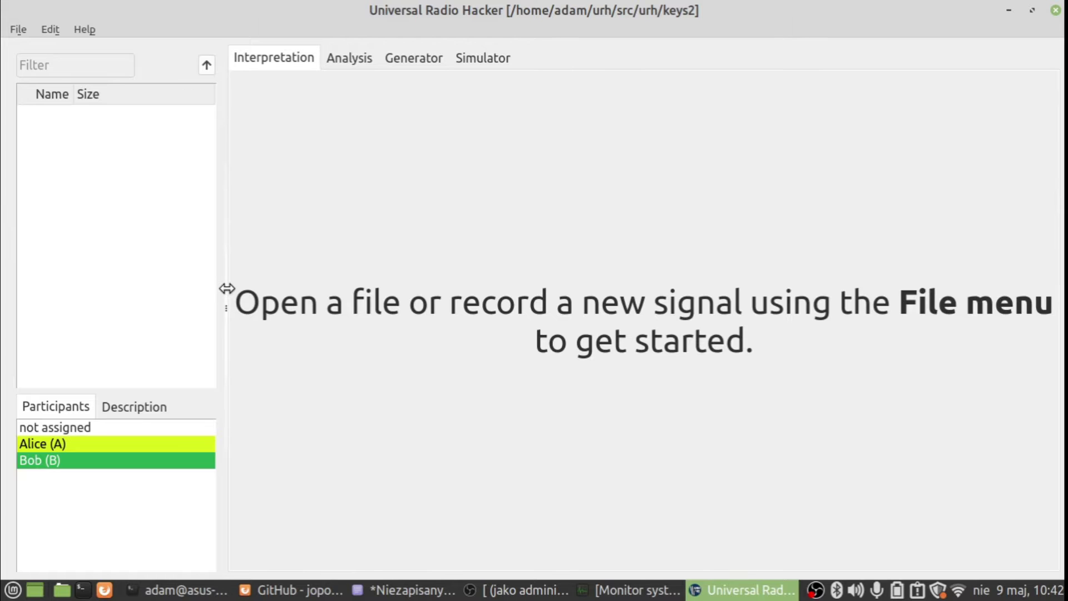
# - Record about 3 seconds of the remote's 433,92M transmission
pyautogui.click(12, 30)
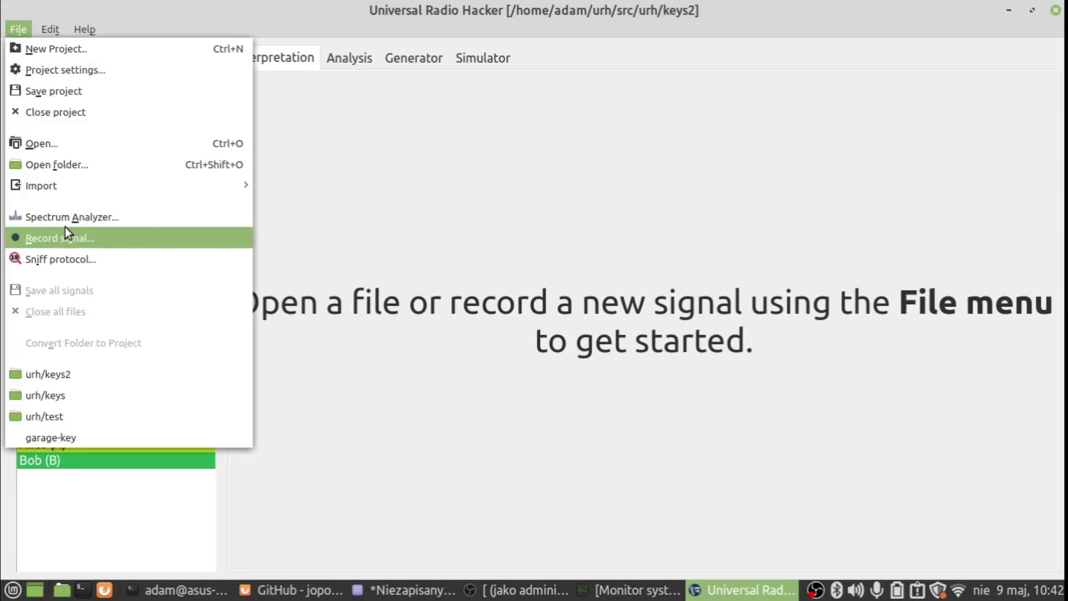
pyautogui.click(82, 238)
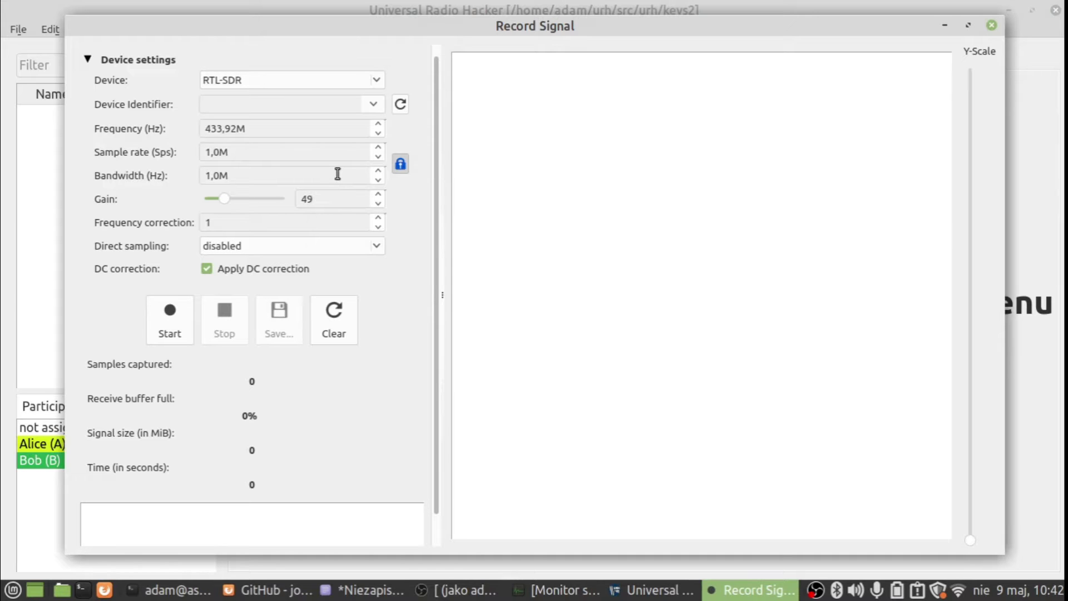
pyautogui.click(169, 323)
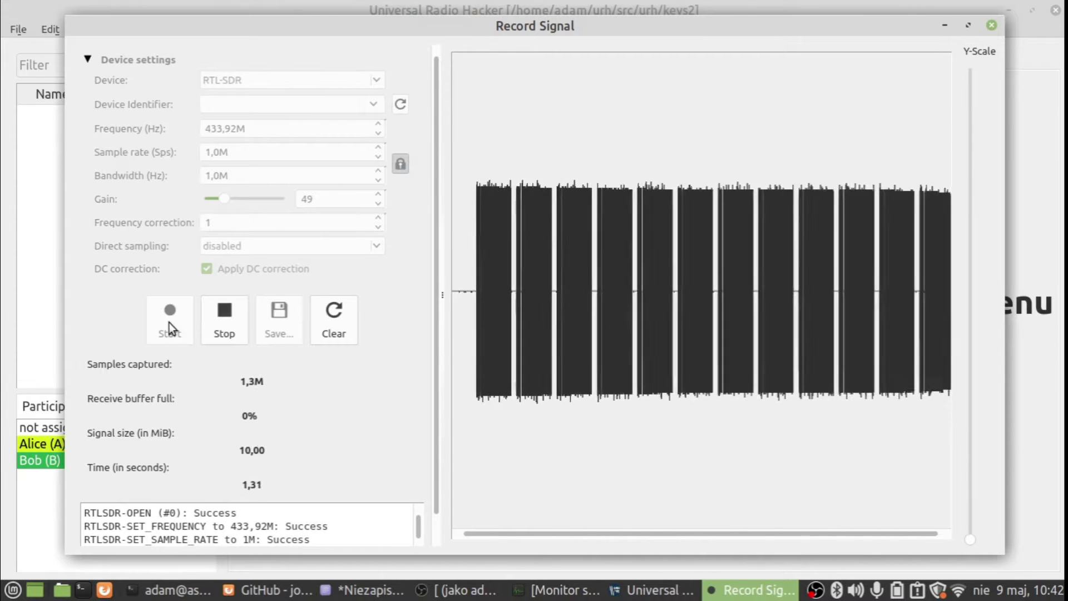
pyautogui.click(221, 311)
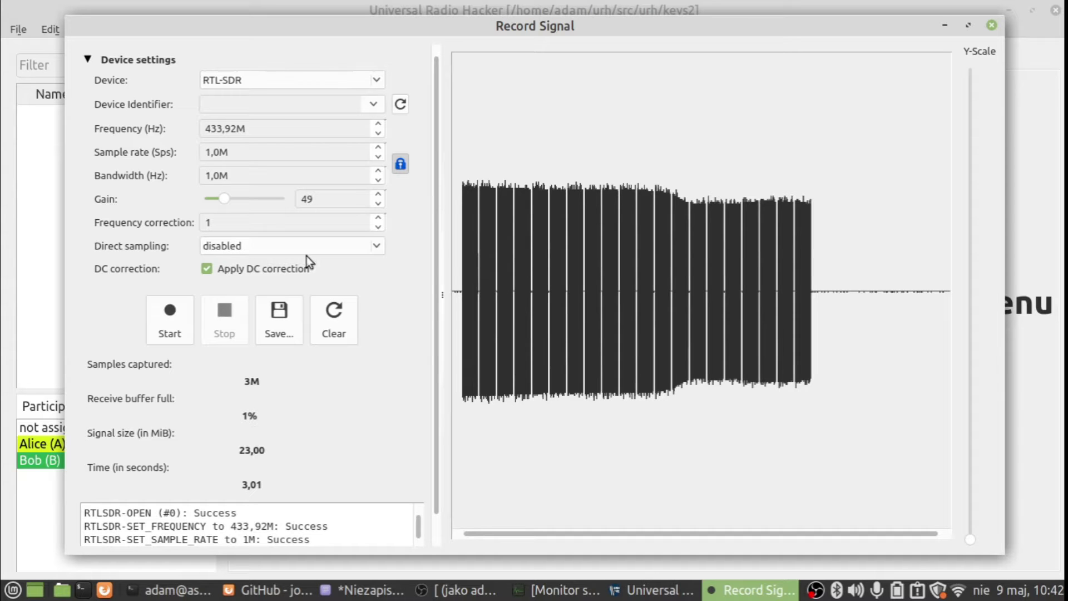
# - Save the recording into the project as keys2
pyautogui.click(278, 318)
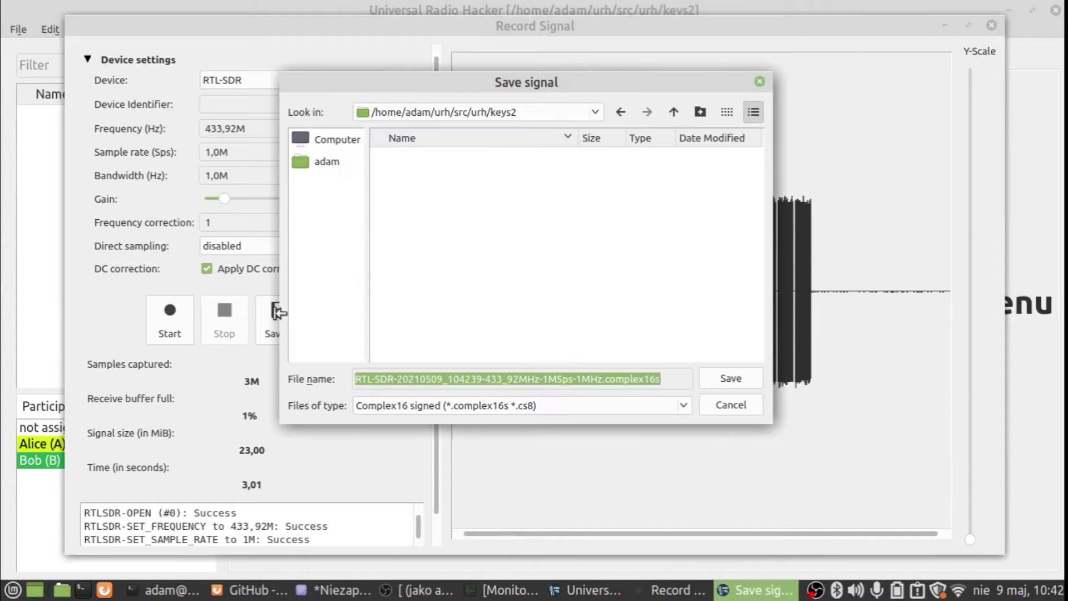
pyautogui.press('BackSpace')
pyautogui.write('keys2')
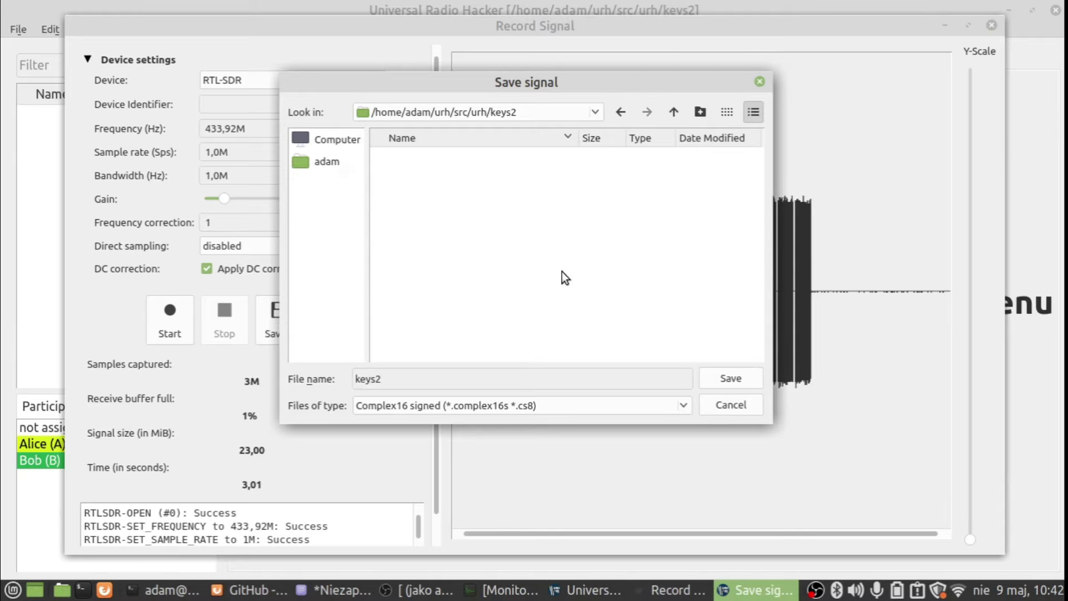
pyautogui.click(724, 381)
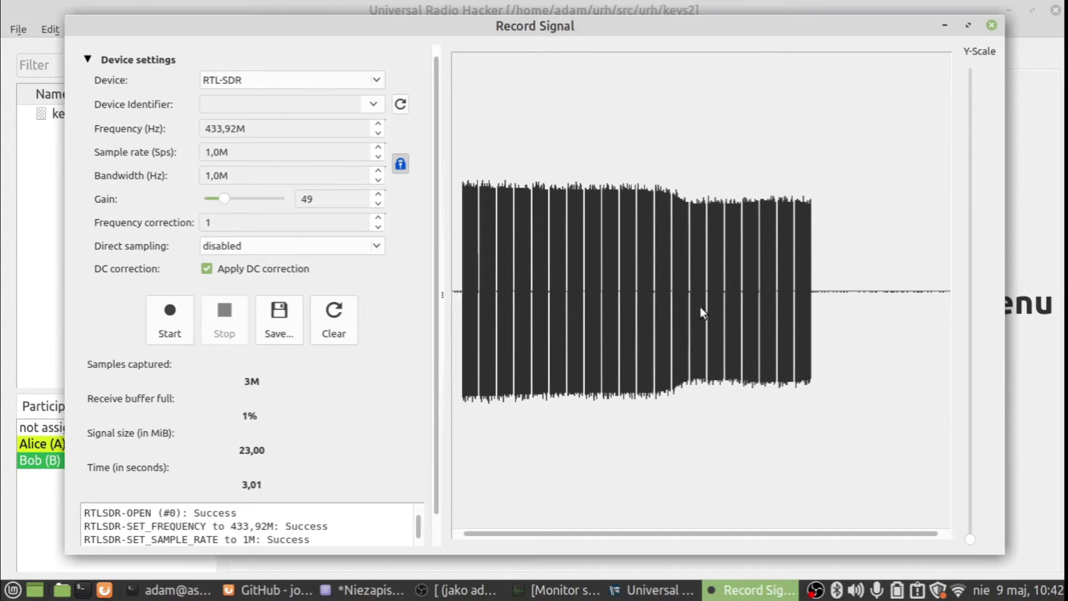
# - Demodulate keys2 as ASK with autodetected parameters (400 samples/symbol) and view the Analysis tab
pyautogui.click(991, 22)
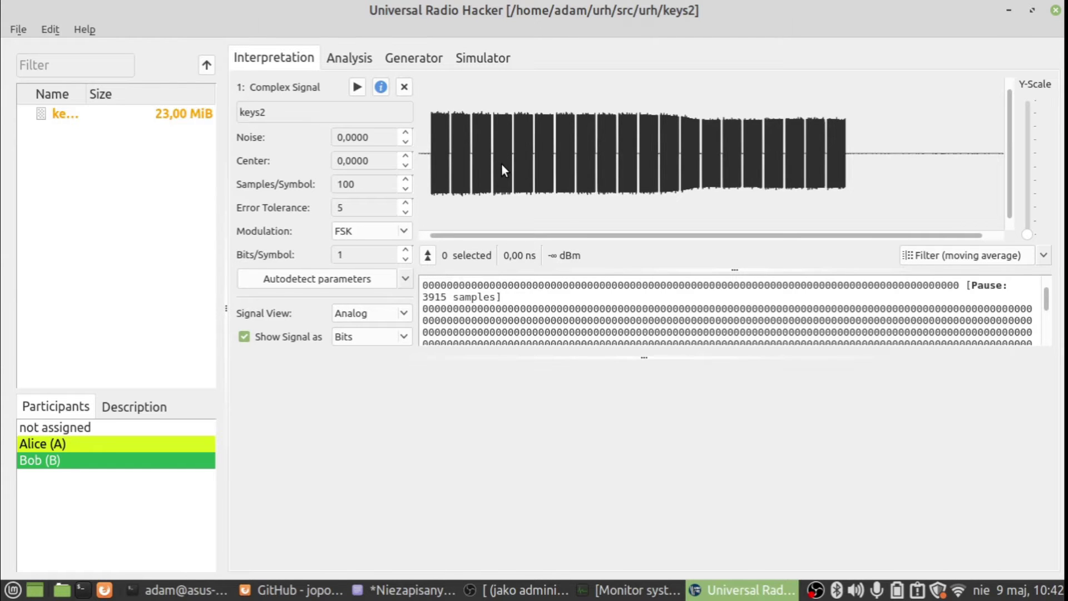
pyautogui.click(378, 233)
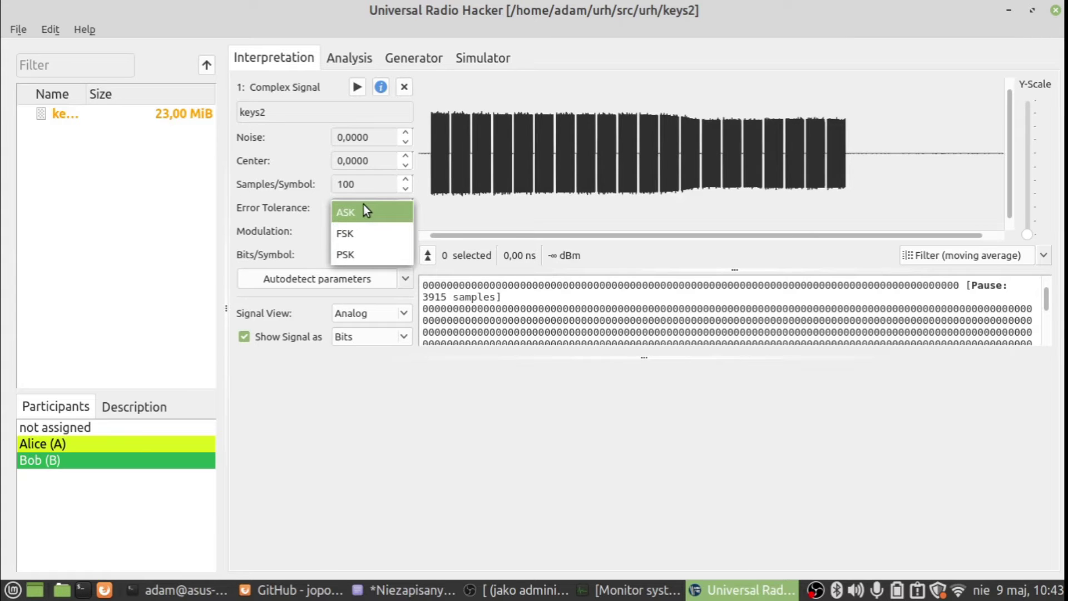
pyautogui.click(363, 206)
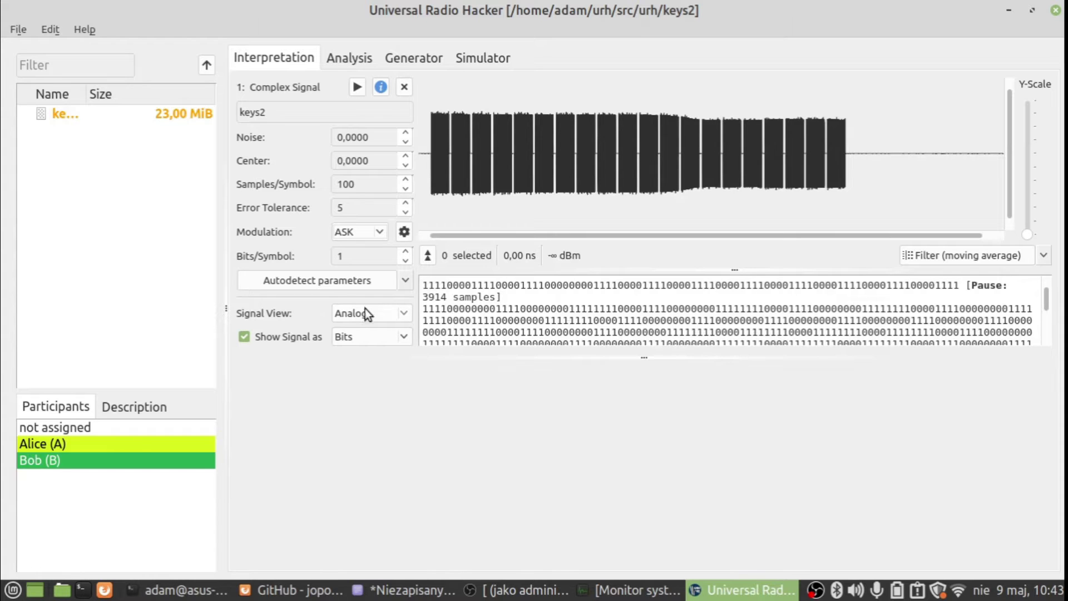
pyautogui.click(329, 283)
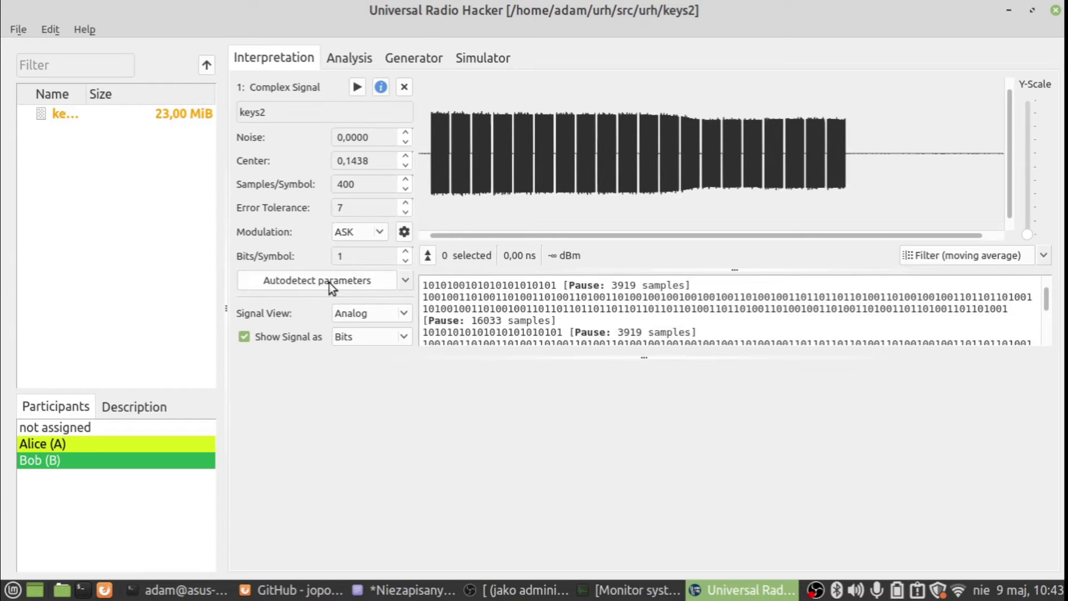
pyautogui.click(342, 61)
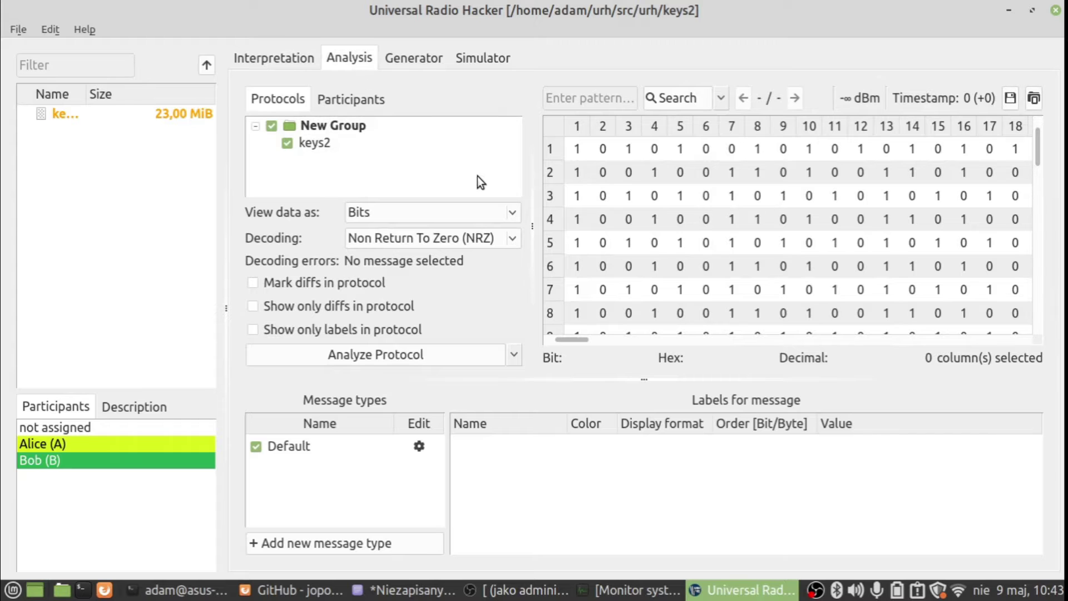
# - Run Analyze Protocol and display the message data as hex
pyautogui.click(377, 352)
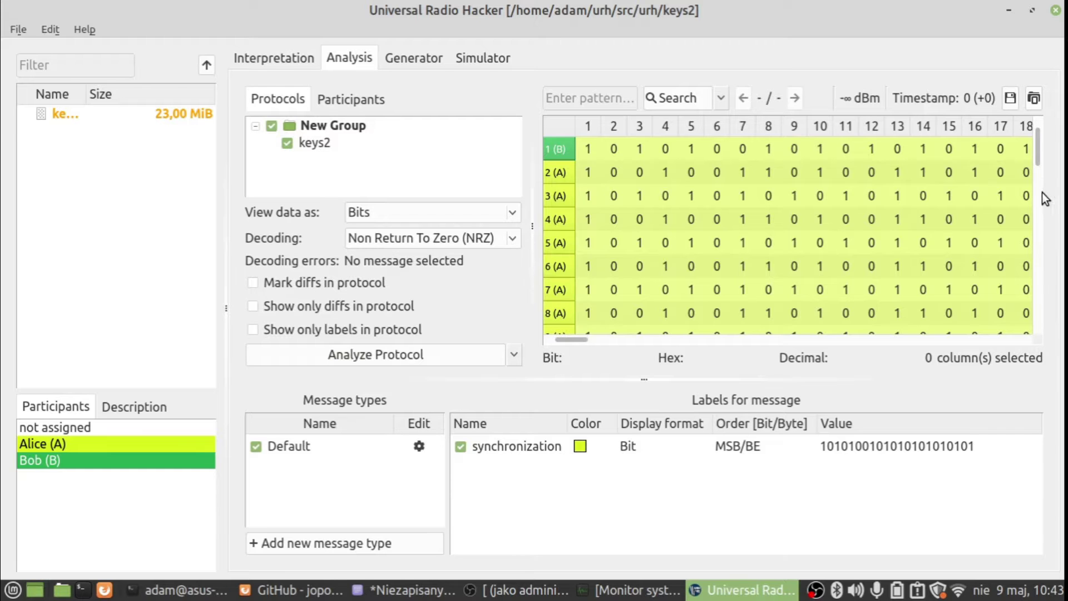
pyautogui.moveTo(1037, 160); pyautogui.dragTo(1046, 182)
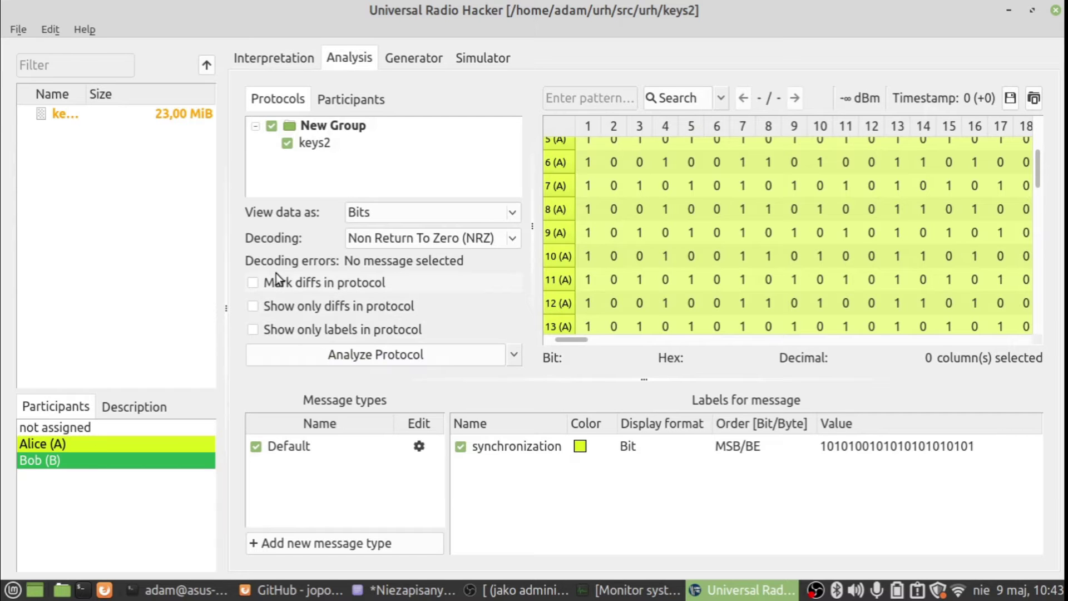
pyautogui.click(513, 355)
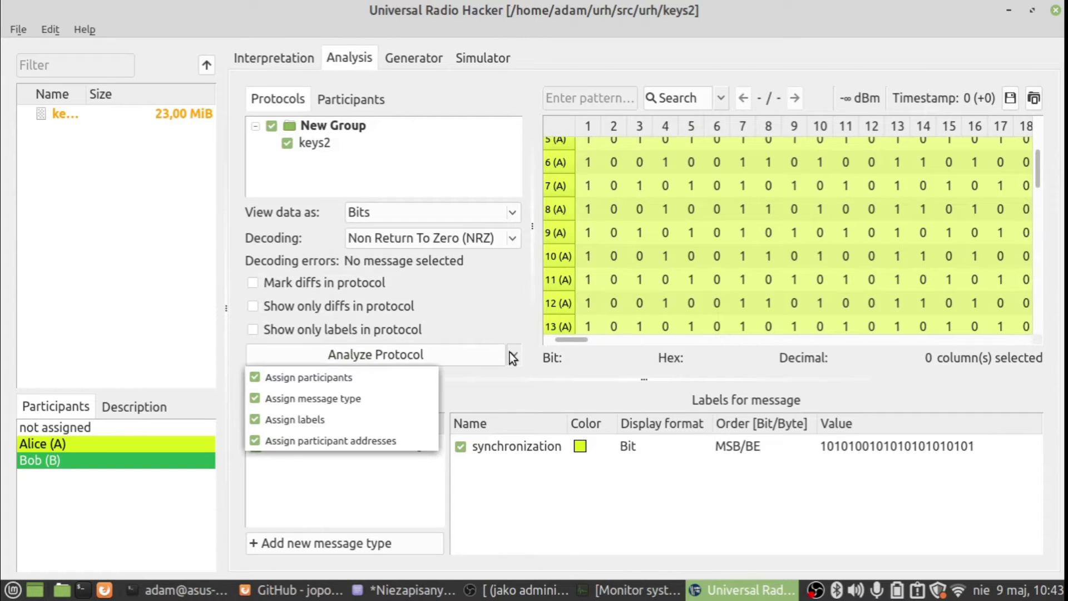
pyautogui.click(513, 357)
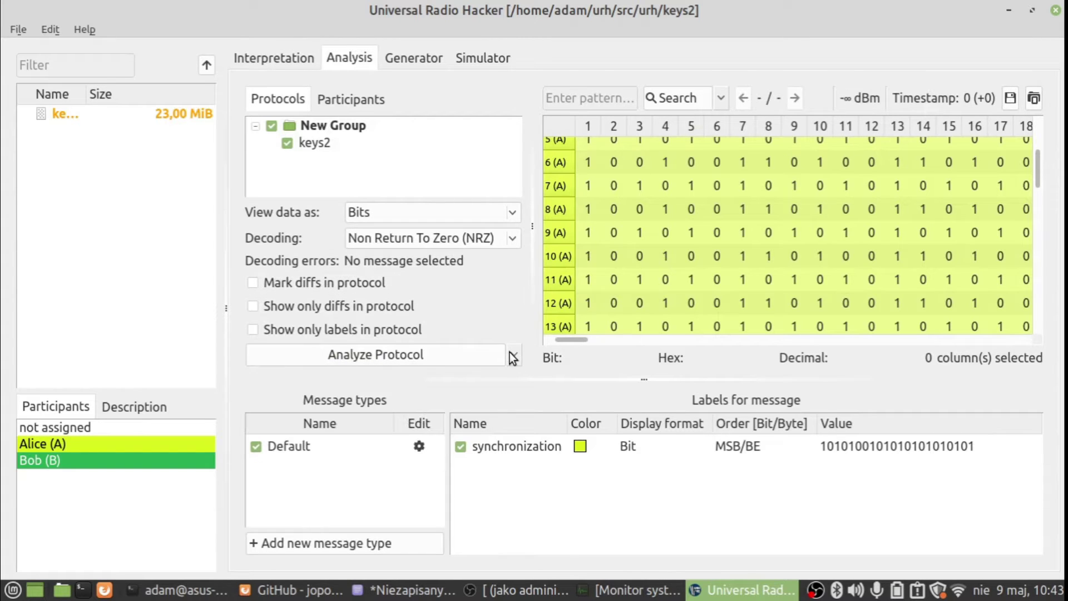
pyautogui.click(441, 207)
pyautogui.click(404, 236)
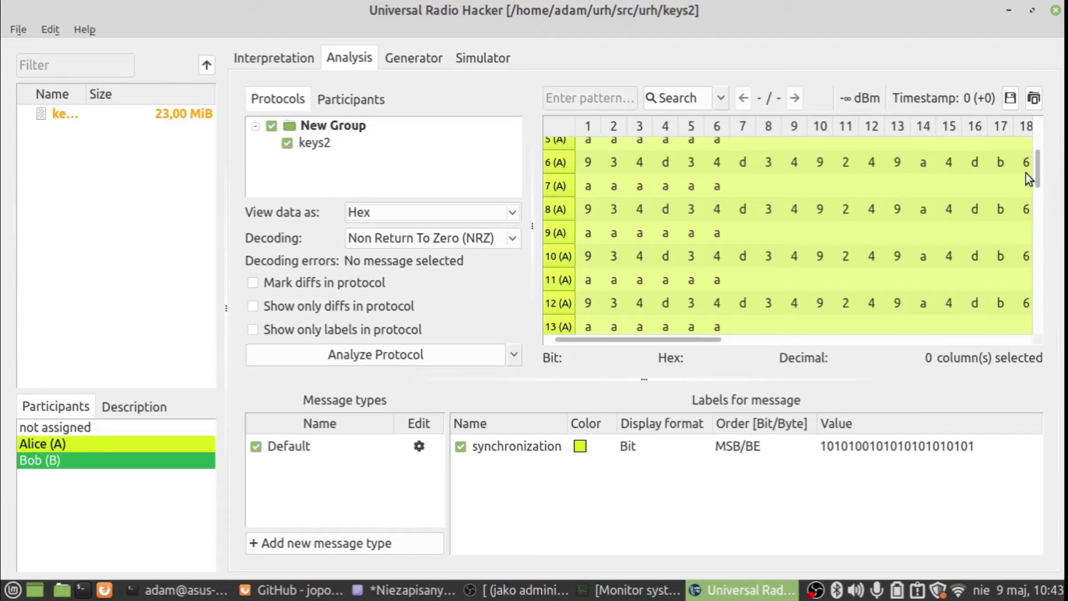
# - Compare hex messages 3 and 4, including the aaaaa5 preamble, then return to Interpretation
pyautogui.scroll(2, 1026, 172)
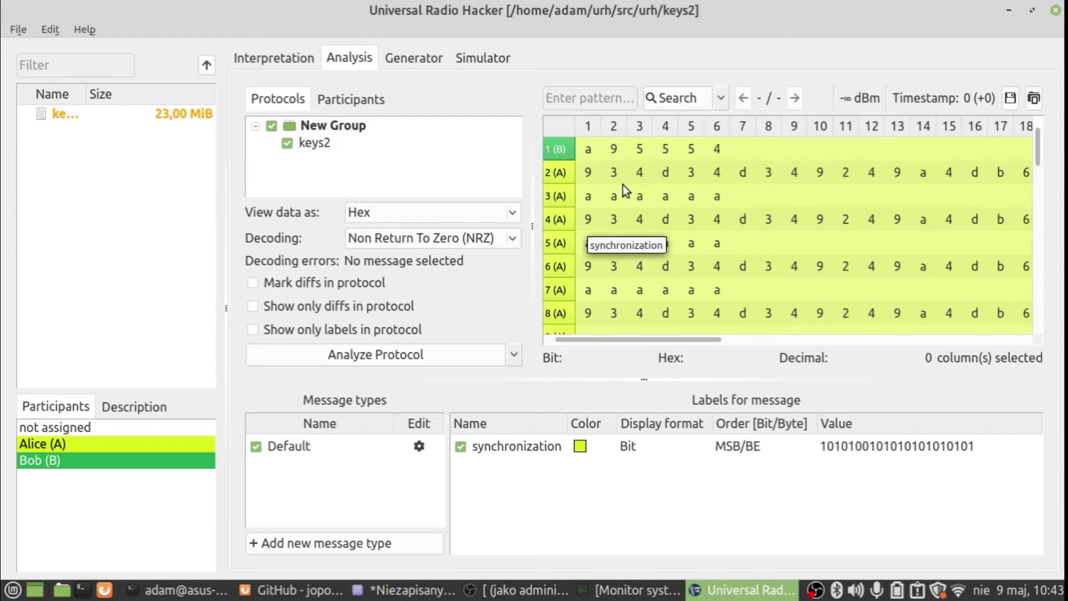
pyautogui.click(559, 199)
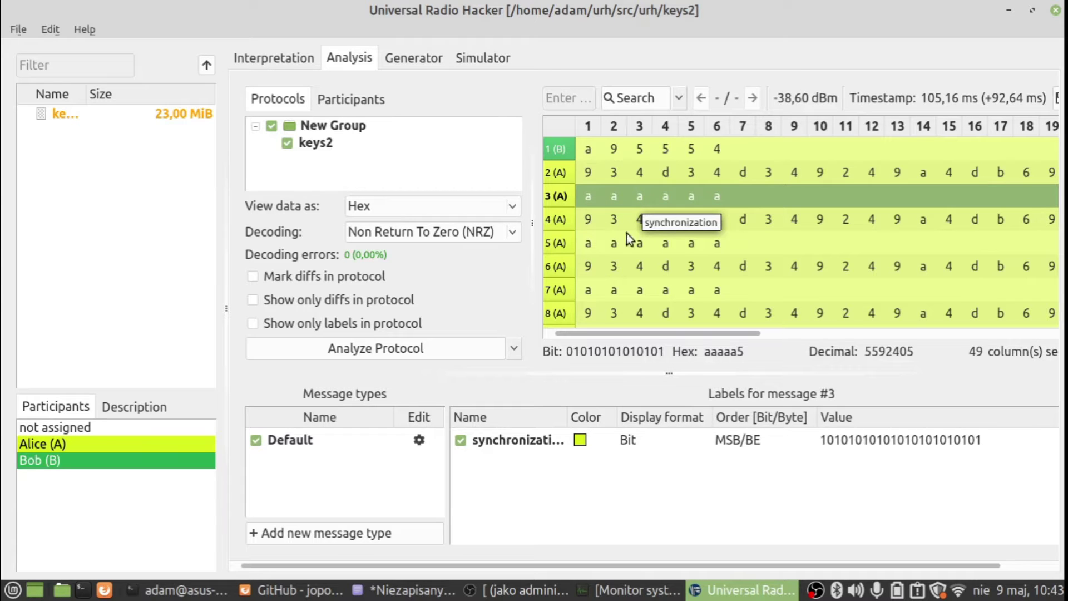
pyautogui.click(589, 223)
pyautogui.click(554, 220)
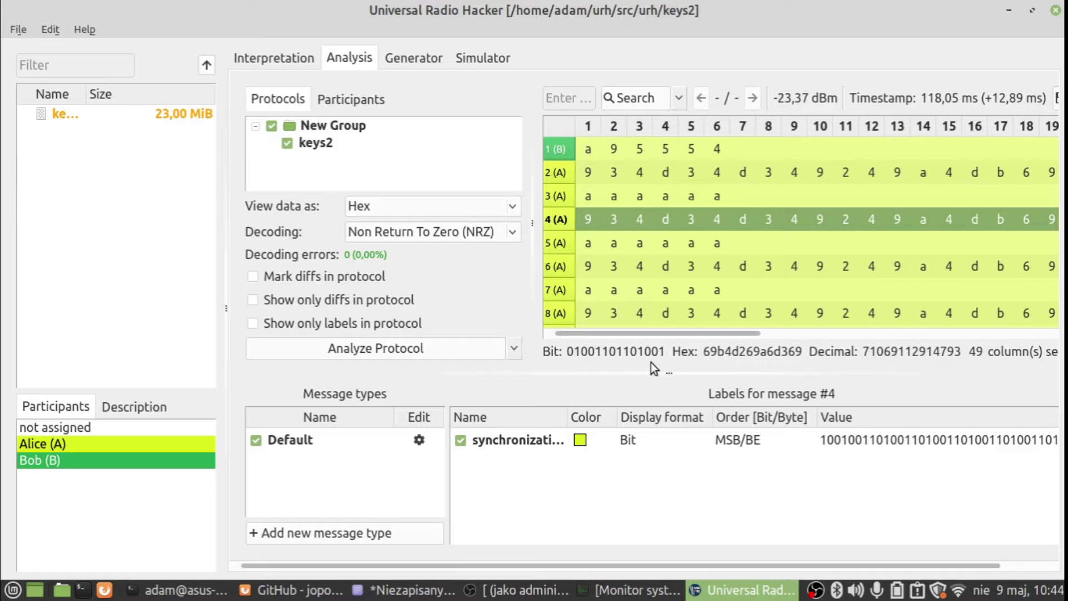
pyautogui.click(560, 196)
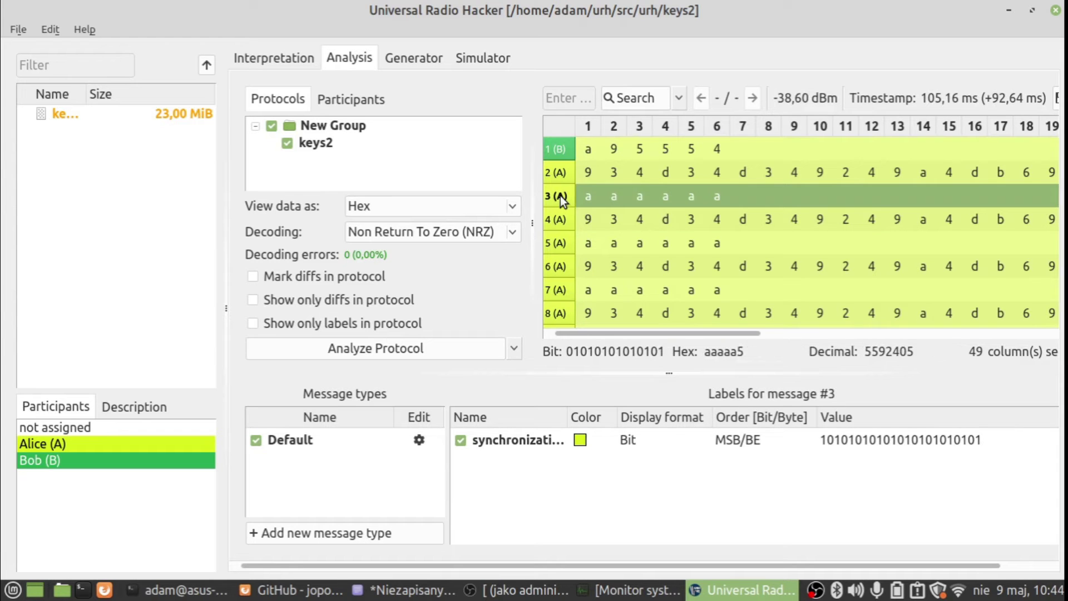
pyautogui.click(559, 220)
pyautogui.click(560, 196)
pyautogui.click(283, 61)
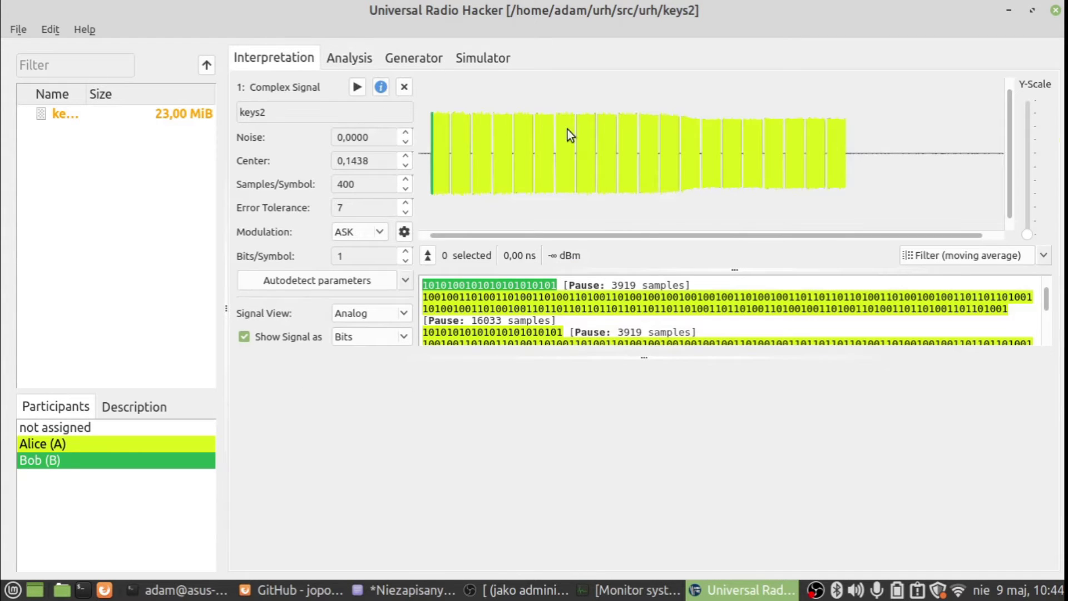
# - Enlarge the keys2 signal plot and mark a short burst to see its bits
pyautogui.moveTo(649, 361); pyautogui.dragTo(650, 531)
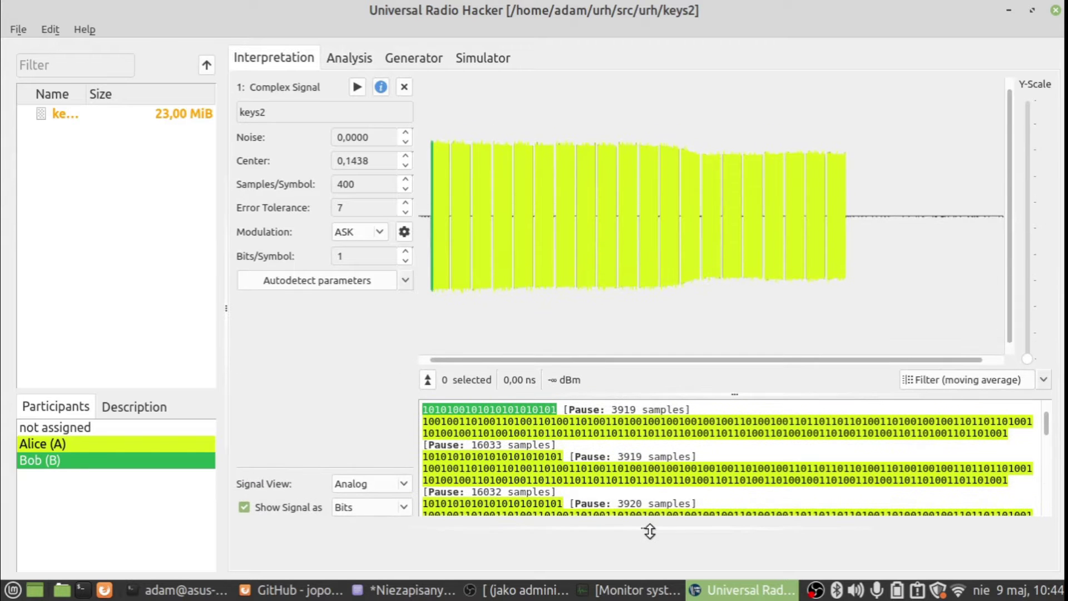
pyautogui.moveTo(428, 176)
pyautogui.mouseDown()
pyautogui.moveTo(501, 182)
pyautogui.moveTo(430, 189)
pyautogui.mouseUp()
pyautogui.moveTo(536, 189); pyautogui.dragTo(593, 191)
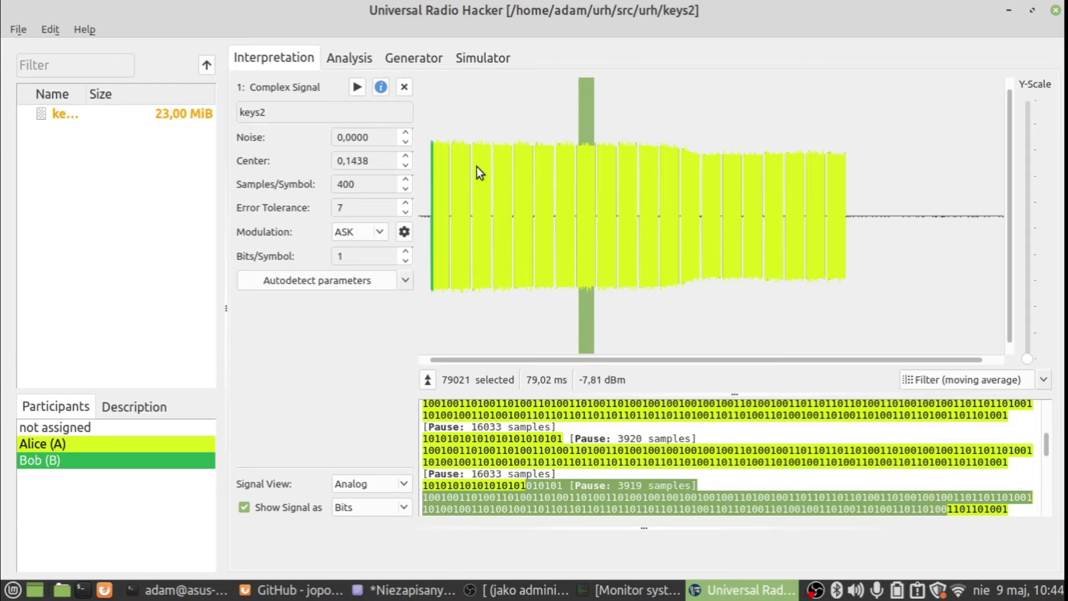
# - Compare hex messages 3 and 4 in the Analysis table, then launch Arduino IDE
pyautogui.click(349, 58)
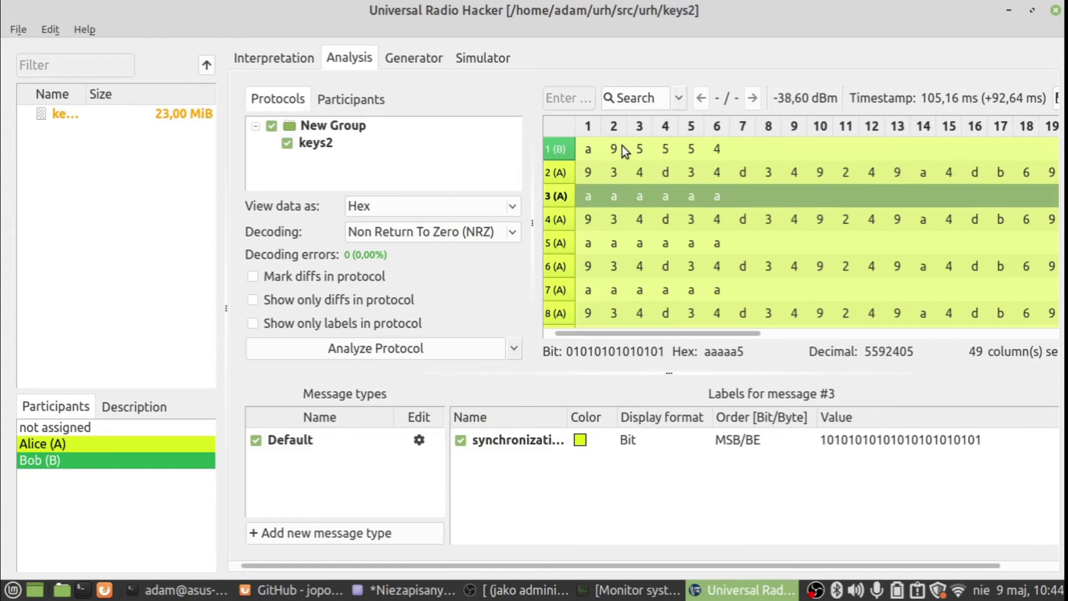
pyautogui.click(590, 224)
pyautogui.click(554, 221)
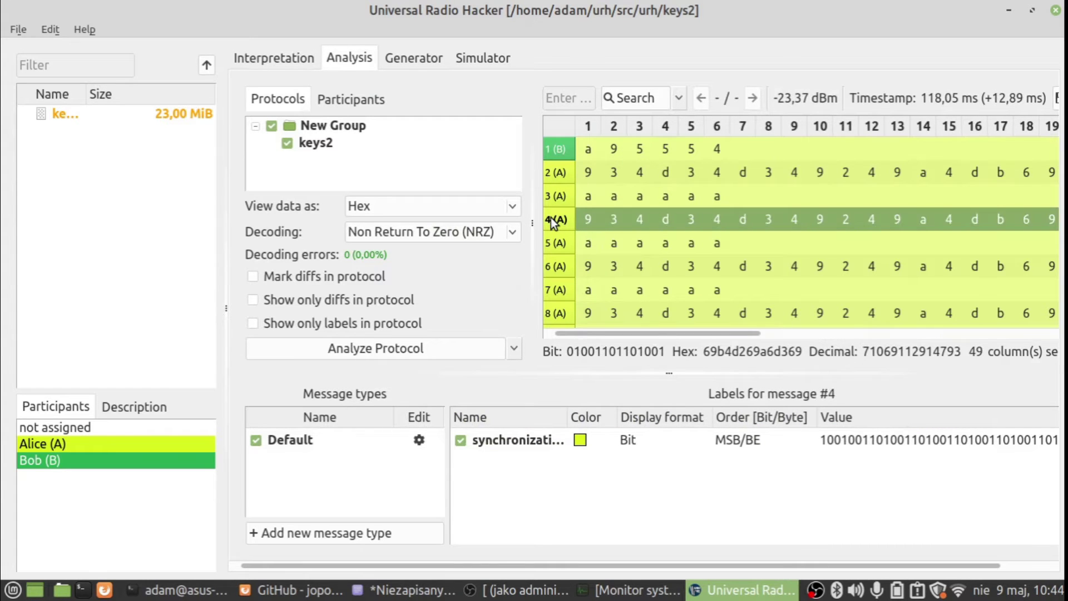
pyautogui.click(556, 205)
pyautogui.click(558, 217)
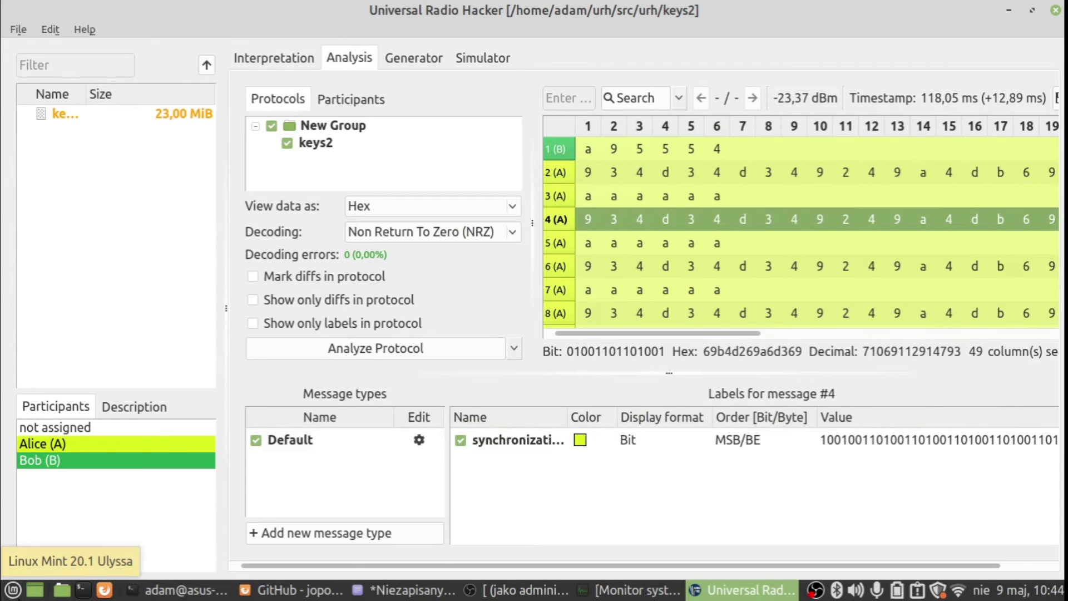
pyautogui.click(14, 590)
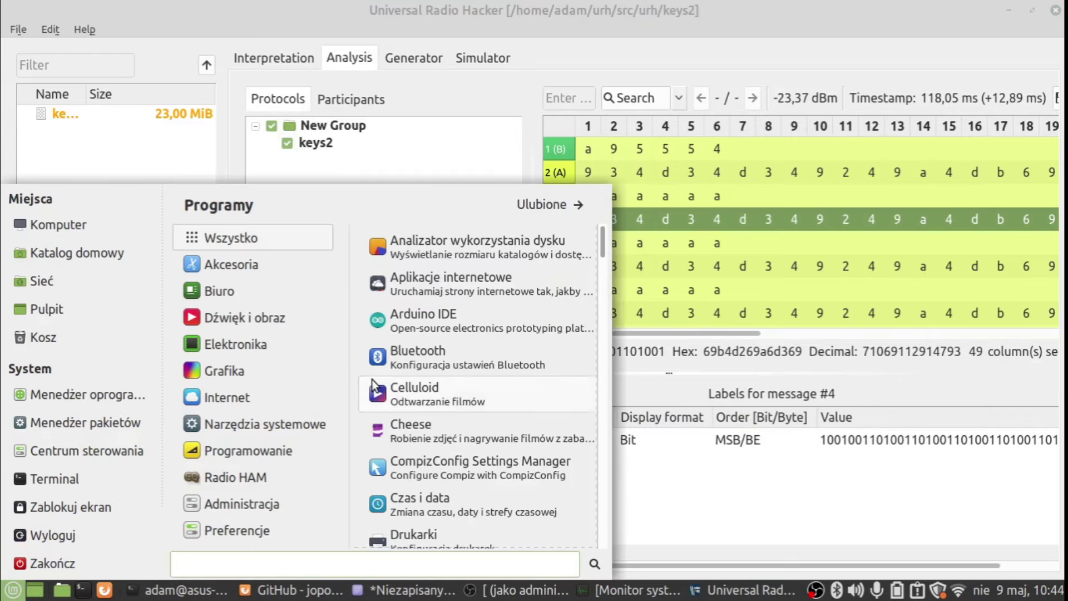
pyautogui.click(462, 317)
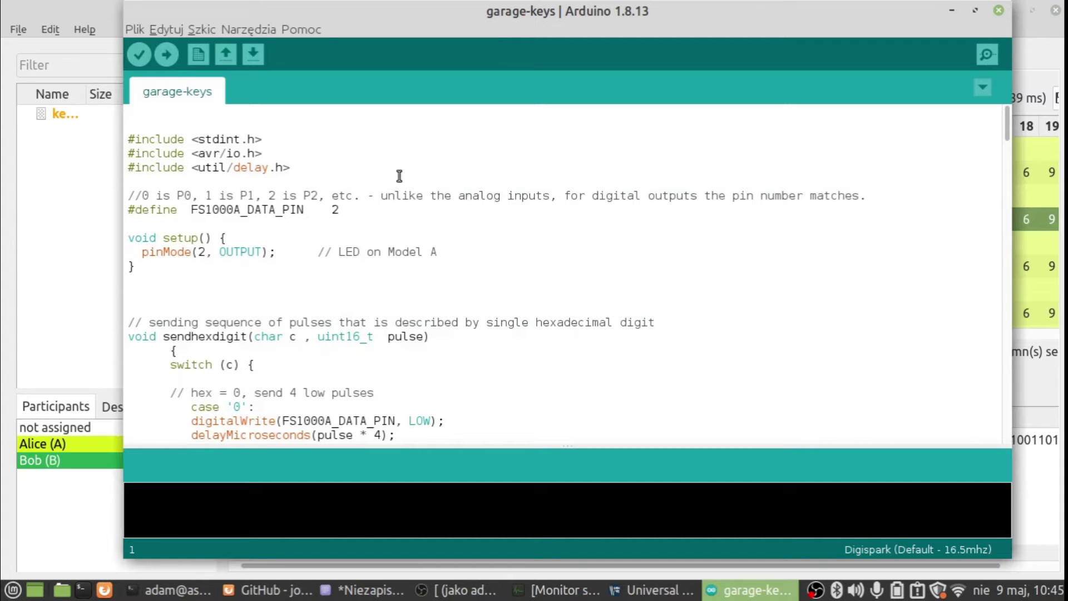
# - Look over the garage-keys sketch, then select message 5 in URH's hex table
pyautogui.scroll(-2, 399, 176)
pyautogui.scroll(2, 400, 176)
pyautogui.click(49, 6)
pyautogui.click(560, 240)
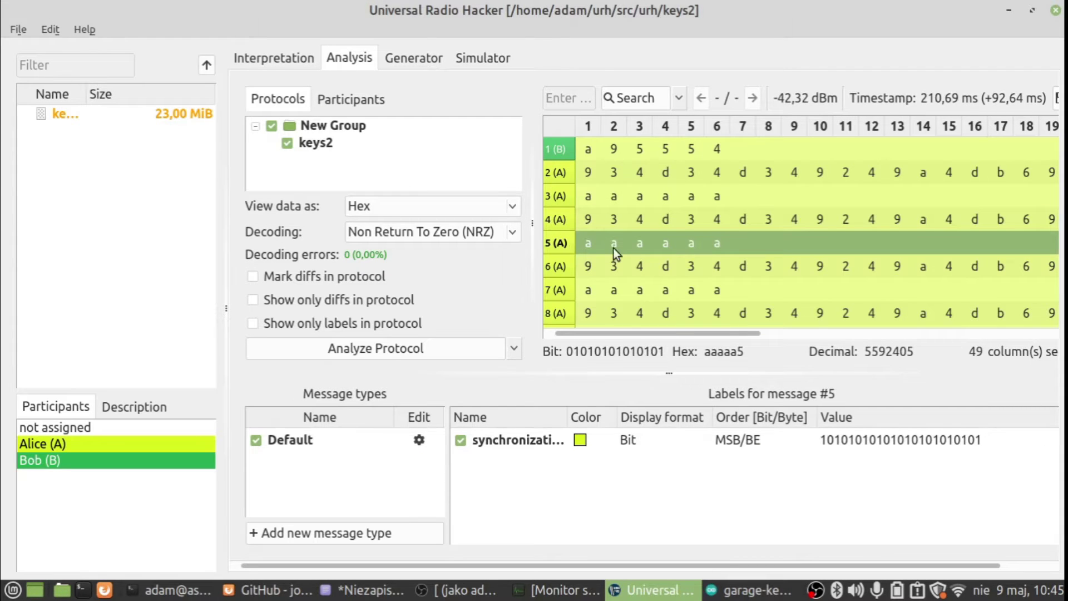
# - Read message 5's full hex value aaaaa5 (decimal 5592405), then switch to the garage-keys sketch
pyautogui.click(560, 266)
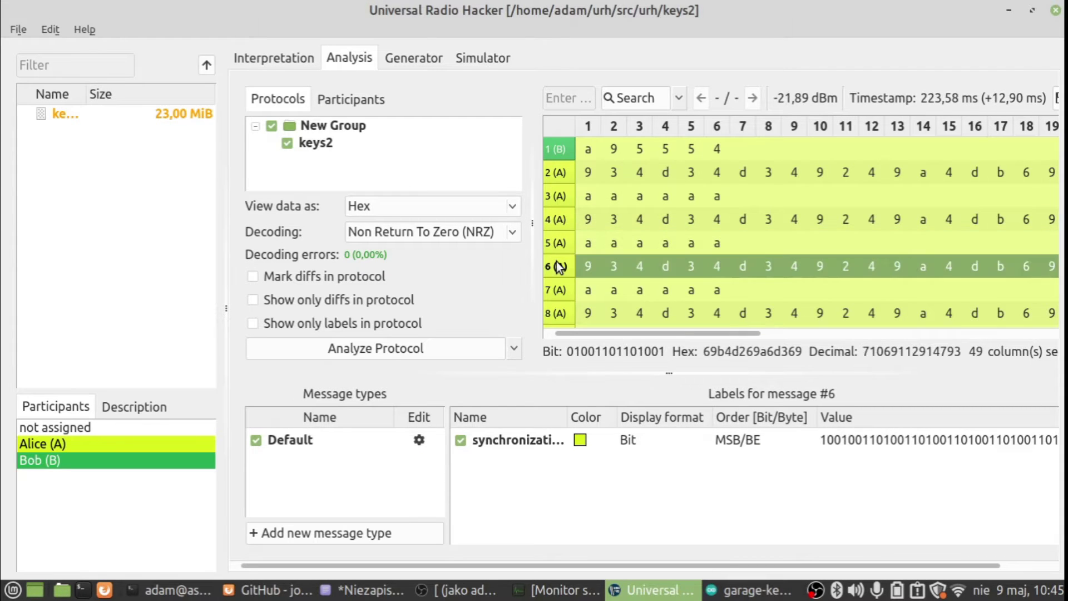
pyautogui.click(586, 248)
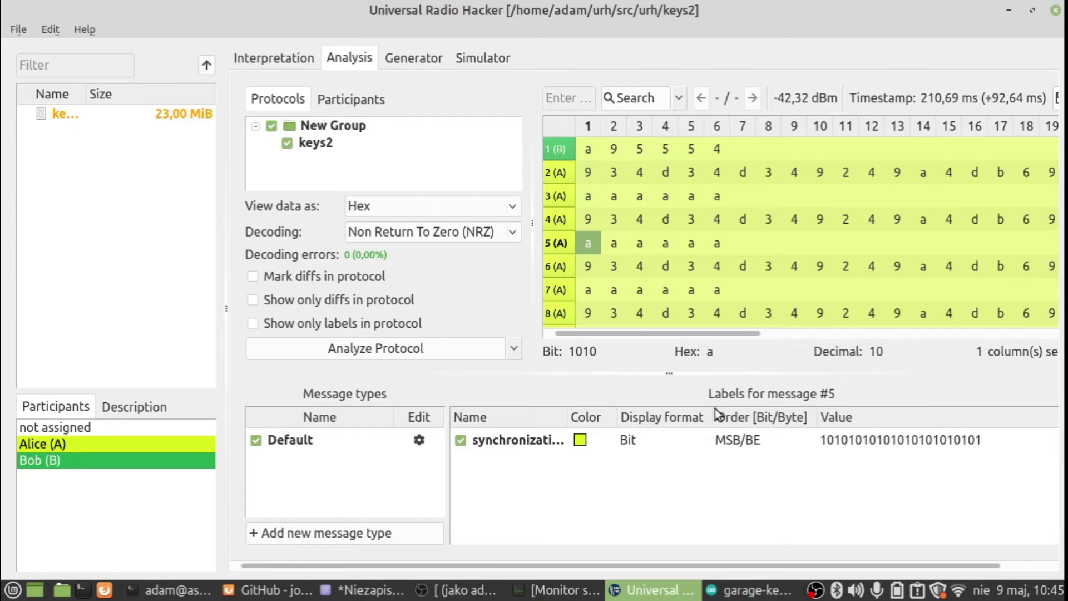
pyautogui.click(550, 248)
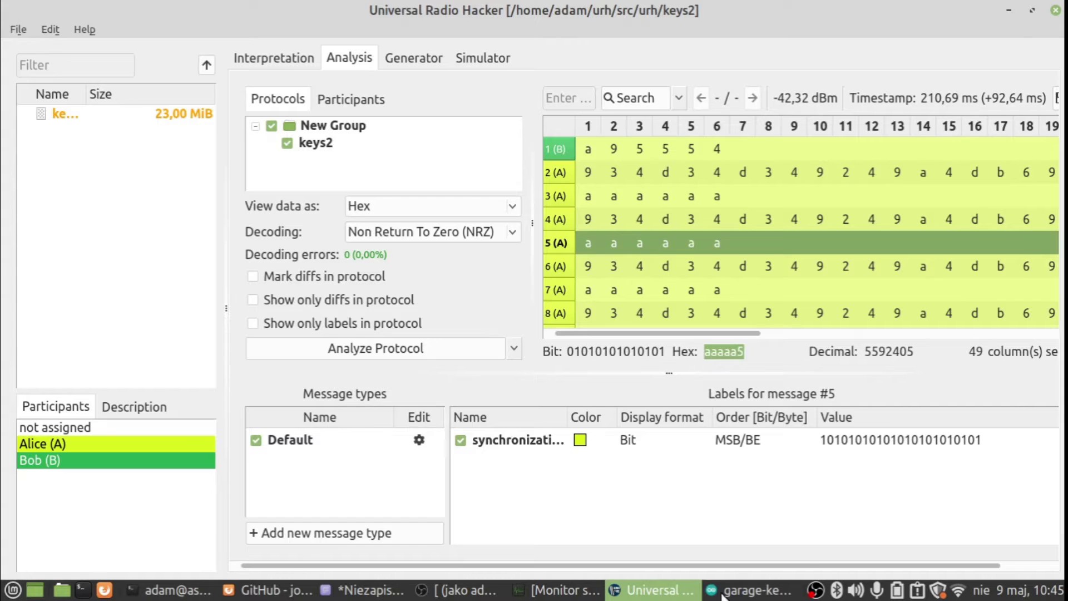
pyautogui.click(748, 590)
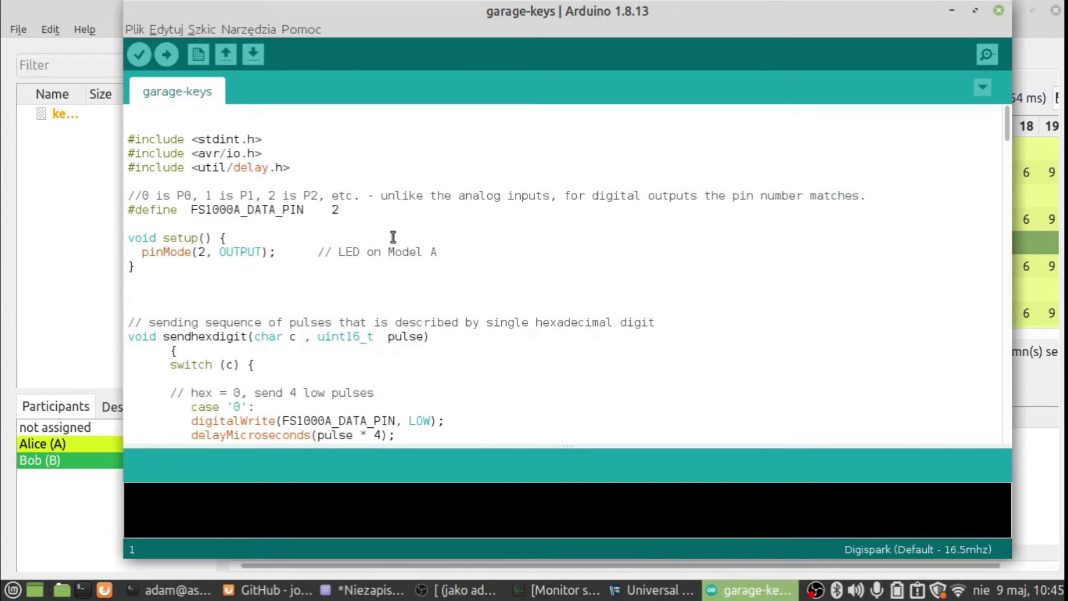
# - Replace the hard-coded pin 2 in setup()'s pinMode call with FS1000A_DATA_PIN
pyautogui.press('Down')
pyautogui.press('Down')
pyautogui.press('Down')
pyautogui.press('Down')
pyautogui.press('Down')
pyautogui.press('Down')
pyautogui.press('Down')
pyautogui.press('Down')
pyautogui.press('Left')
pyautogui.press('Left')
pyautogui.press('Left')
pyautogui.press('Left')
pyautogui.press('Left')
pyautogui.press('Left')
pyautogui.press('Left')
pyautogui.press('Left')
pyautogui.press('Left')
pyautogui.press('Left')
pyautogui.press('Left')
pyautogui.press('Right')
pyautogui.press('Right')
pyautogui.press('Right')
pyautogui.press('Right')
pyautogui.press('Right')
pyautogui.press('Down')
pyautogui.press('Down')
pyautogui.press('Up')
pyautogui.press('Up')
pyautogui.press('Down')
pyautogui.press('Left')
pyautogui.press('Right')
pyautogui.press('Down')
pyautogui.press('Down')
pyautogui.press('Down')
pyautogui.press('Down')
pyautogui.press('Down')
pyautogui.press('Up')
pyautogui.press('Up')
pyautogui.press('Up')
pyautogui.press('Left')
pyautogui.press('Left')
pyautogui.press('Left')
pyautogui.press('Left')
pyautogui.press('Left')
pyautogui.press('Left')
pyautogui.press('Left')
pyautogui.press('Left')
pyautogui.press('Left')
pyautogui.press('Left')
pyautogui.press('Left')
pyautogui.press('Left')
pyautogui.press('Left')
pyautogui.press('Left')
pyautogui.press('Left')
pyautogui.press('Left')
pyautogui.press('Left')
pyautogui.press('Left')
pyautogui.press('Left')
pyautogui.press('BackSpace')
pyautogui.write('FS1')
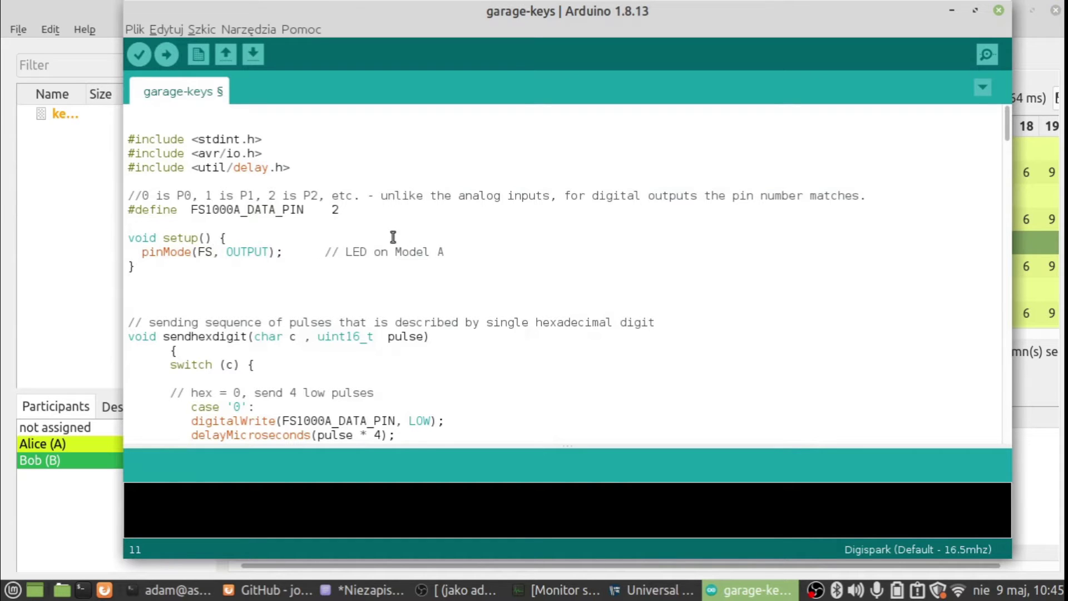
pyautogui.write('000A_D')
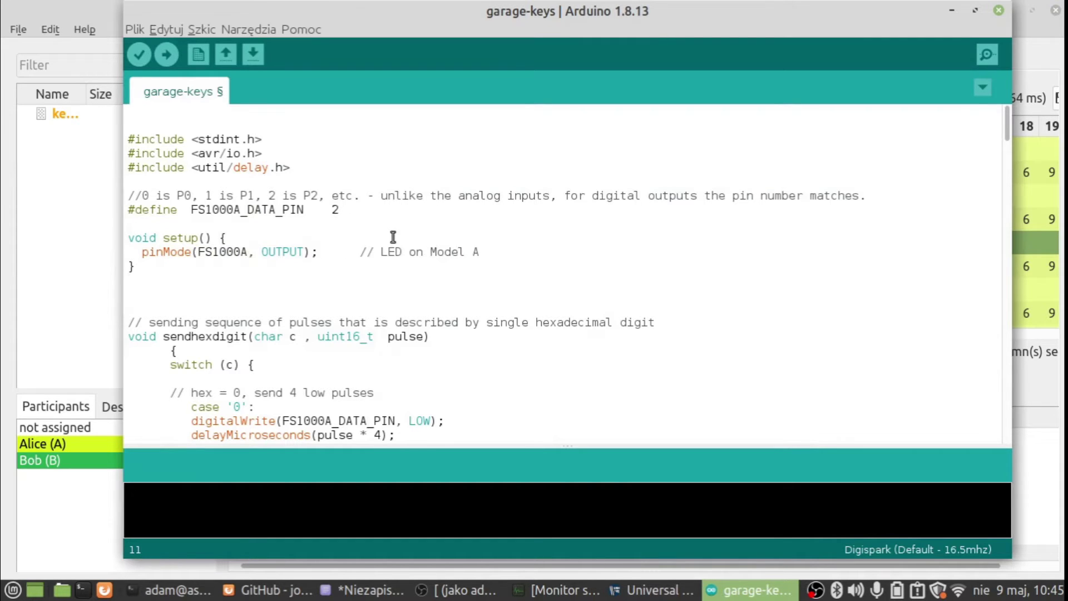
pyautogui.write('ATA_PIN')
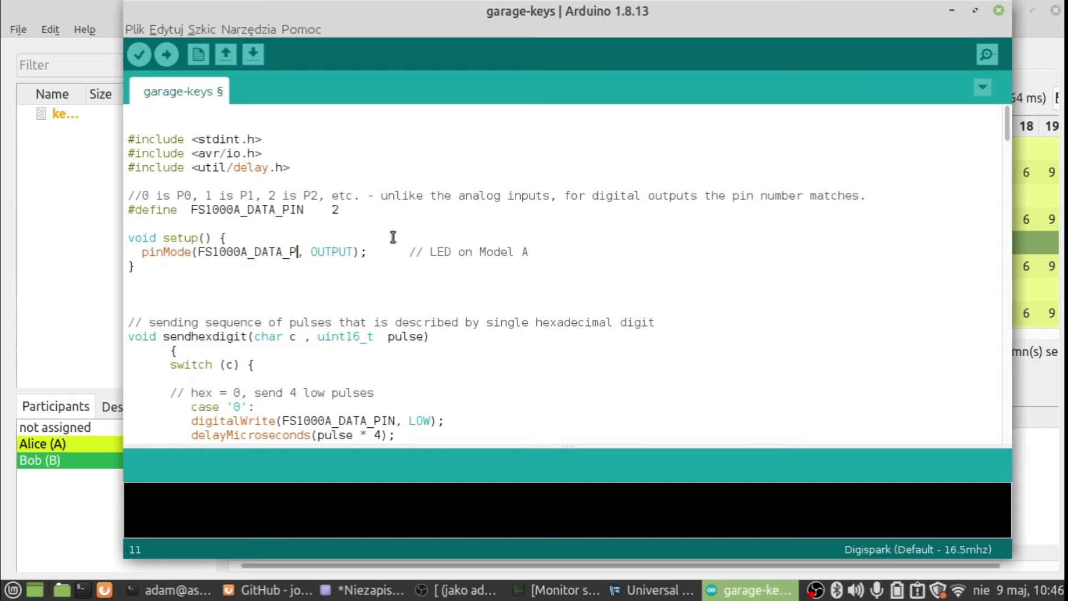
# - Save the edited garage-keys sketch with Ctrl+S
pyautogui.hotkey('ctrl', 's')
pyautogui.press('Down')
pyautogui.press('Down')
pyautogui.press('Down')
pyautogui.press('Down')
pyautogui.press('Down')
pyautogui.press('Down')
pyautogui.press('Down')
pyautogui.press('Down')
pyautogui.press('Down')
pyautogui.press('Down')
pyautogui.press('Down')
pyautogui.press('Down')
pyautogui.press('Down')
pyautogui.press('Down')
pyautogui.press('Down')
pyautogui.press('Up')
pyautogui.press('Up')
pyautogui.press('Up')
pyautogui.press('Up')
pyautogui.press('Up')
pyautogui.press('Up')
pyautogui.press('Up')
pyautogui.press('Up')
pyautogui.press('Up')
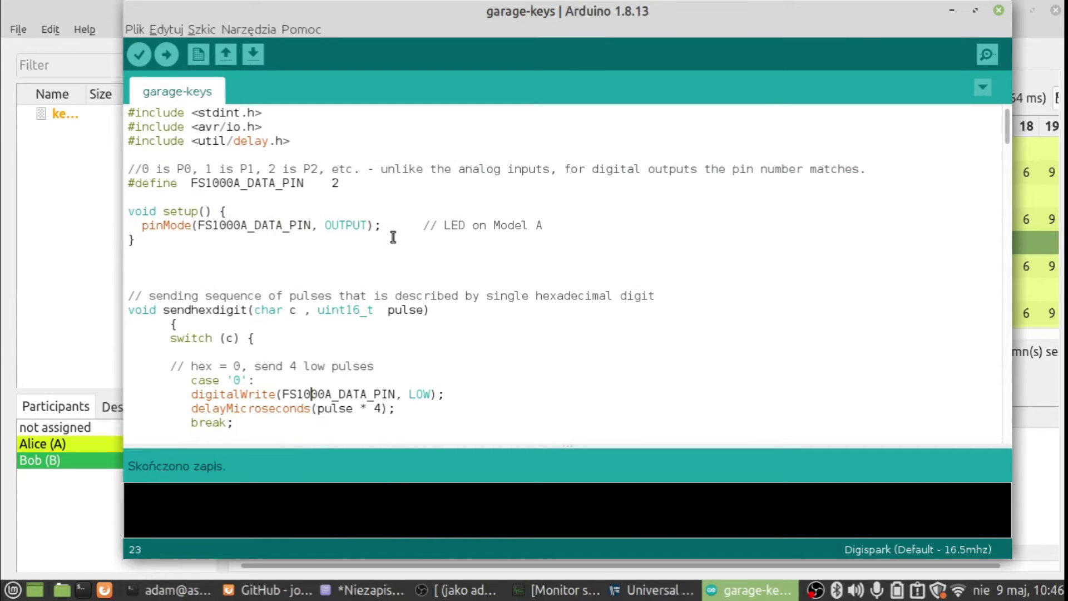
pyautogui.press('Down')
pyautogui.press('Down')
pyautogui.press('Down')
pyautogui.press('Down')
pyautogui.press('Down')
pyautogui.press('Down')
pyautogui.press('Down')
pyautogui.press('Down')
pyautogui.press('Down')
pyautogui.press('Down')
pyautogui.press('Down')
pyautogui.press('Down')
pyautogui.press('Down')
pyautogui.press('Down')
pyautogui.press('Down')
pyautogui.press('Down')
pyautogui.press('Down')
pyautogui.press('Down')
pyautogui.press('Down')
pyautogui.press('Down')
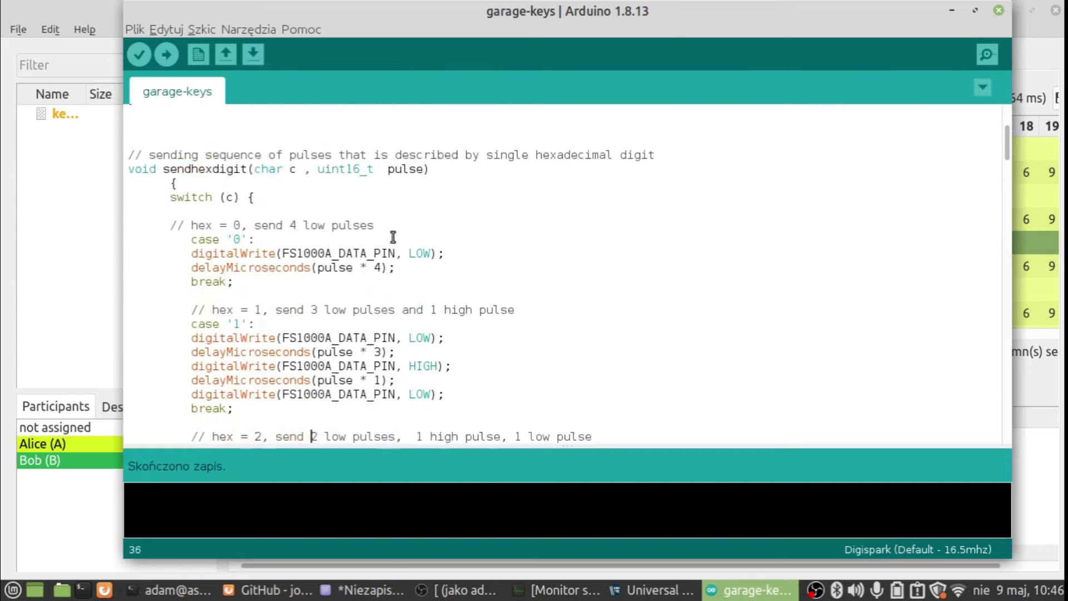
# - Move through the sendhexdigit switch cases, dismissing the library-update notification
pyautogui.press('Up')
pyautogui.press('Up')
pyautogui.press('Up')
pyautogui.press('Up')
pyautogui.press('Up')
pyautogui.press('Up')
pyautogui.press('Up')
pyautogui.press('Up')
pyautogui.press('Up')
pyautogui.press('Up')
pyautogui.press('Up')
pyautogui.press('Up')
pyautogui.press('Up')
pyautogui.press('Up')
pyautogui.press('Up')
pyautogui.press('Up')
pyautogui.press('Up')
pyautogui.press('Up')
pyautogui.press('Up')
pyautogui.press('Up')
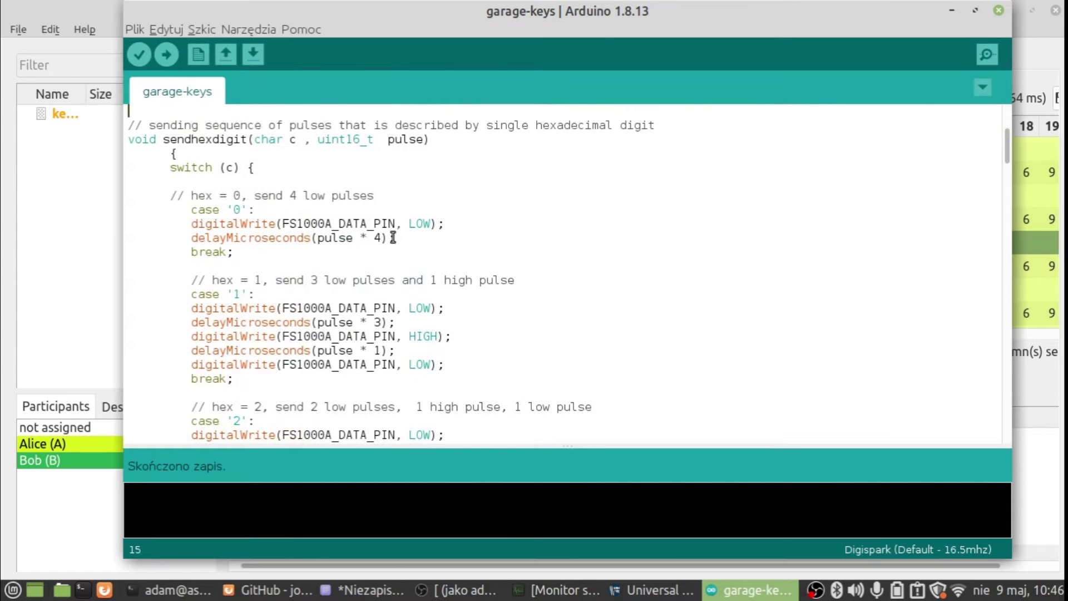
pyautogui.press('Down')
pyautogui.press('Down')
pyautogui.press('Down')
pyautogui.press('Down')
pyautogui.press('Down')
pyautogui.press('Down')
pyautogui.press('Down')
pyautogui.press('Up')
pyautogui.press('Up')
pyautogui.press('Down')
pyautogui.press('Left')
pyautogui.press('Down')
pyautogui.press('Down')
pyautogui.press('Down')
pyautogui.press('Down')
pyautogui.press('Down')
pyautogui.press('Down')
pyautogui.press('Down')
pyautogui.press('Down')
pyautogui.press('Down')
pyautogui.press('Down')
pyautogui.press('Down')
pyautogui.press('Down')
pyautogui.press('Down')
pyautogui.press('Down')
pyautogui.press('Down')
pyautogui.press('Down')
pyautogui.press('Down')
pyautogui.press('Down')
pyautogui.press('Down')
pyautogui.press('Down')
pyautogui.press('Down')
pyautogui.press('Down')
pyautogui.press('Down')
pyautogui.press('Down')
pyautogui.press('Down')
pyautogui.press('Down')
pyautogui.press('Down')
pyautogui.press('Down')
pyautogui.press('Down')
pyautogui.press('Down')
pyautogui.press('Down')
pyautogui.press('Down')
pyautogui.press('Down')
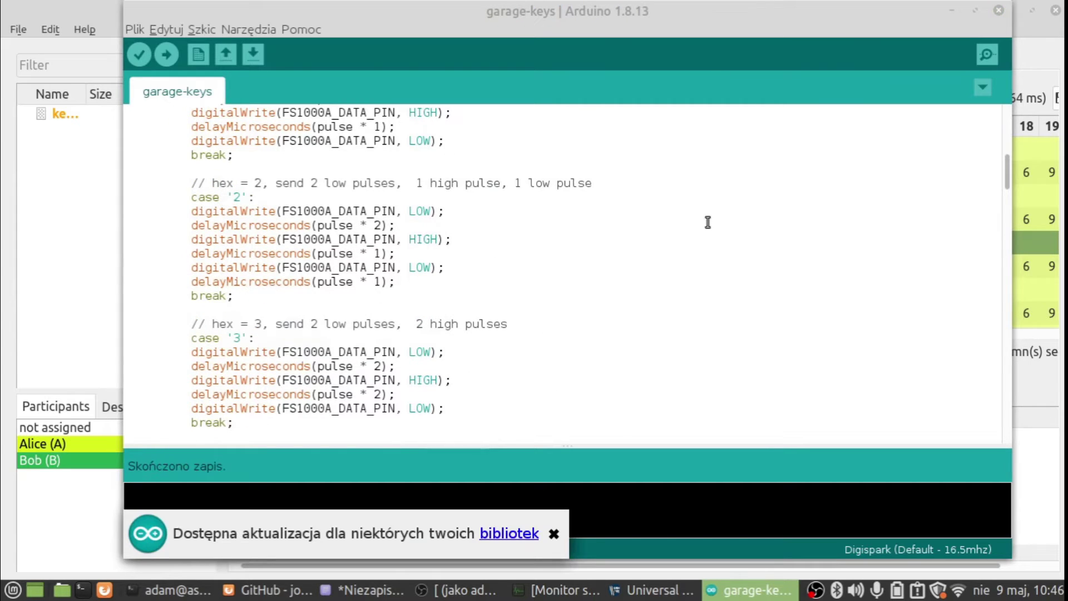
pyautogui.click(554, 534)
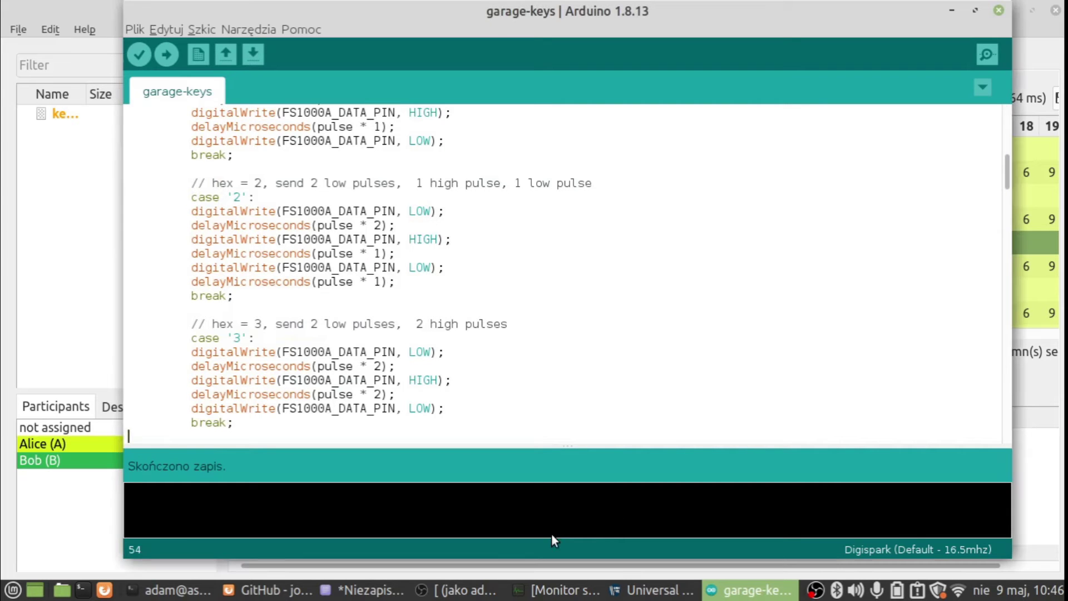
pyautogui.click(502, 342)
pyautogui.press('Down')
pyautogui.press('Down')
pyautogui.press('Down')
pyautogui.press('Down')
pyautogui.press('Down')
pyautogui.press('Down')
pyautogui.press('Down')
pyautogui.press('Down')
pyautogui.press('Down')
pyautogui.press('Down')
pyautogui.press('Down')
pyautogui.press('Down')
pyautogui.press('Down')
pyautogui.press('Down')
pyautogui.press('Down')
pyautogui.press('Down')
pyautogui.press('Down')
pyautogui.press('Down')
pyautogui.press('Down')
pyautogui.press('Down')
pyautogui.press('Down')
pyautogui.press('Down')
pyautogui.press('Down')
pyautogui.press('Down')
pyautogui.press('Down')
pyautogui.press('Down')
pyautogui.press('Down')
pyautogui.press('Down')
pyautogui.press('Down')
pyautogui.press('Down')
pyautogui.press('Down')
pyautogui.press('Down')
pyautogui.press('Down')
pyautogui.press('Down')
pyautogui.press('Down')
pyautogui.press('Down')
pyautogui.press('Down')
pyautogui.press('Down')
pyautogui.press('Down')
pyautogui.press('Down')
pyautogui.press('Down')
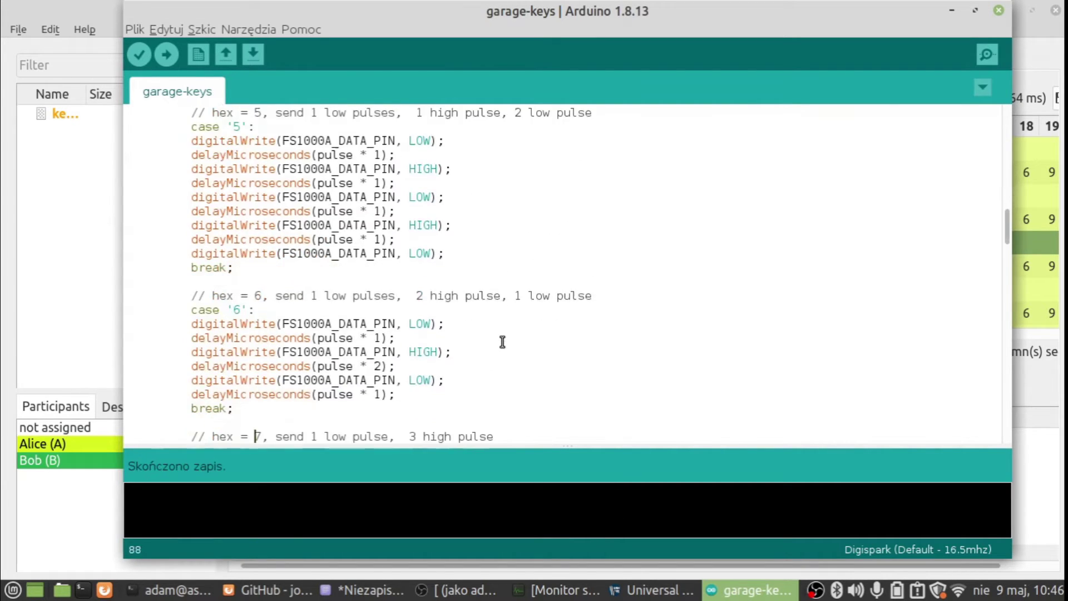
pyautogui.press('Down')
pyautogui.press('Down')
pyautogui.press('Down')
pyautogui.press('Down')
pyautogui.press('Down')
pyautogui.press('Down')
pyautogui.press('Down')
pyautogui.press('Down')
pyautogui.press('Down')
pyautogui.press('Down')
pyautogui.press('Down')
pyautogui.press('Down')
pyautogui.press('Down')
pyautogui.press('Down')
pyautogui.press('Down')
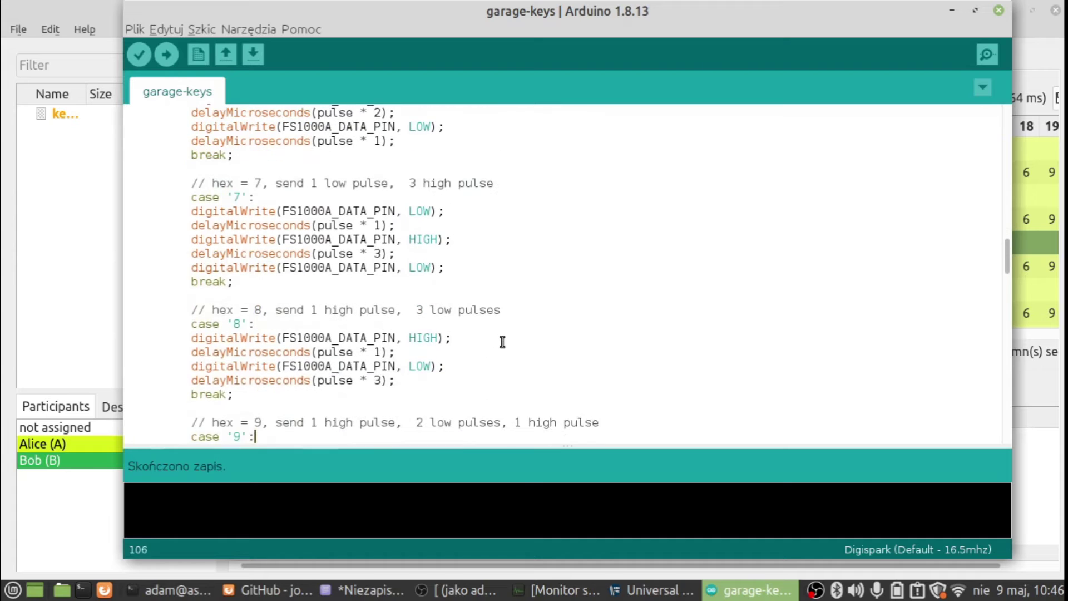
pyautogui.press('Down')
pyautogui.press('Down')
pyautogui.press('Down')
pyautogui.press('Down')
pyautogui.press('Down')
pyautogui.press('Down')
pyautogui.press('Down')
pyautogui.press('Down')
pyautogui.press('Down')
pyautogui.press('Down')
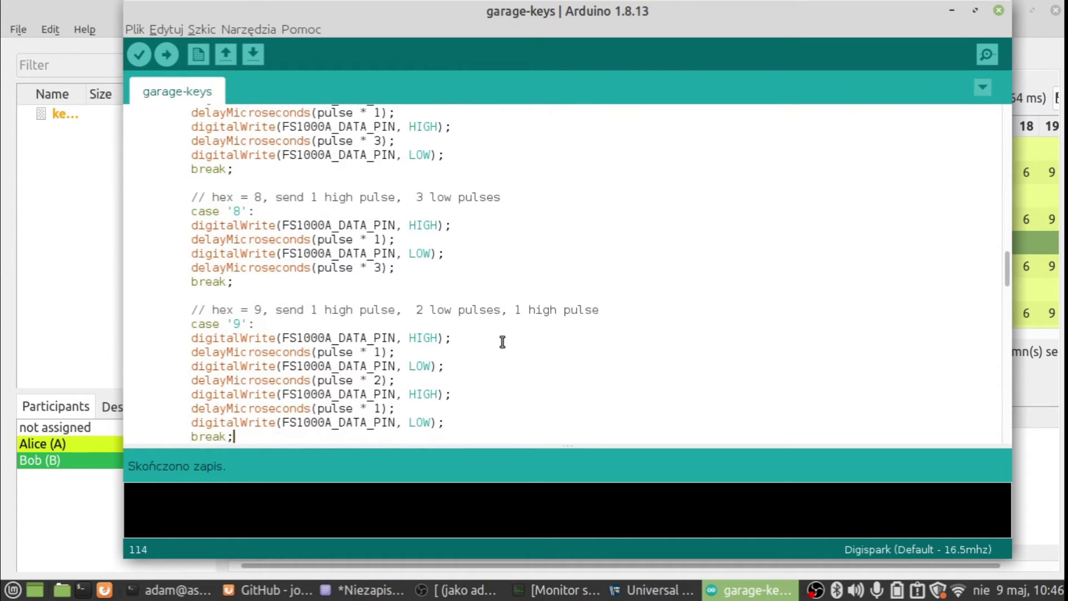
pyautogui.press('Down')
pyautogui.press('Down')
pyautogui.press('Down')
pyautogui.press('Down')
pyautogui.press('Down')
pyautogui.press('Down')
pyautogui.press('Down')
pyautogui.press('Down')
pyautogui.press('Down')
pyautogui.press('Down')
pyautogui.press('Down')
pyautogui.press('Down')
pyautogui.press('Down')
pyautogui.press('Down')
pyautogui.press('Down')
pyautogui.press('Down')
pyautogui.press('Down')
pyautogui.press('Down')
pyautogui.press('Down')
pyautogui.press('Down')
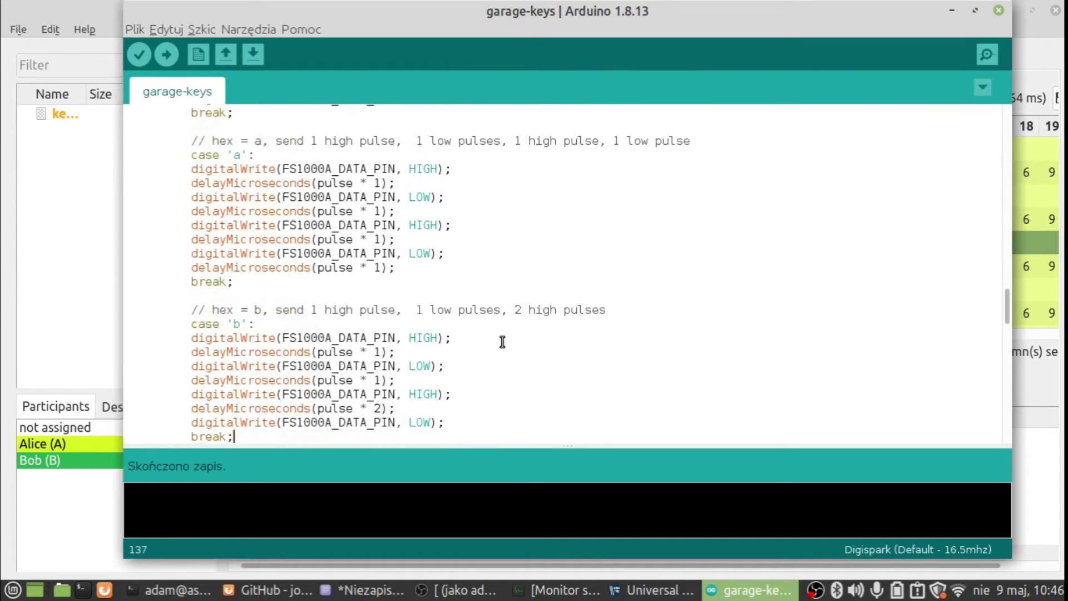
# - Paste the decoded hex aaaaa5 as sequence1's value in loop()
pyautogui.press('Down')
pyautogui.press('Down')
pyautogui.press('Down')
pyautogui.press('Down')
pyautogui.press('Down')
pyautogui.press('Down')
pyautogui.press('Down')
pyautogui.press('Down')
pyautogui.press('Down')
pyautogui.press('Up')
pyautogui.press('Up')
pyautogui.press('Down')
pyautogui.press('Up')
pyautogui.press('Up')
pyautogui.press('Right')
pyautogui.press('Right')
pyautogui.press('Right')
pyautogui.press('Right')
pyautogui.press('Right')
pyautogui.press('Right')
pyautogui.press('Right')
pyautogui.press('Right')
pyautogui.press('Right')
pyautogui.press('Right')
pyautogui.hotkey('shift', 'Left')
pyautogui.hotkey('shift', 'Left')
pyautogui.hotkey('shift', 'Left')
pyautogui.hotkey('shift', 'Left')
pyautogui.hotkey('shift', 'Left')
pyautogui.hotkey('shift', 'Left')
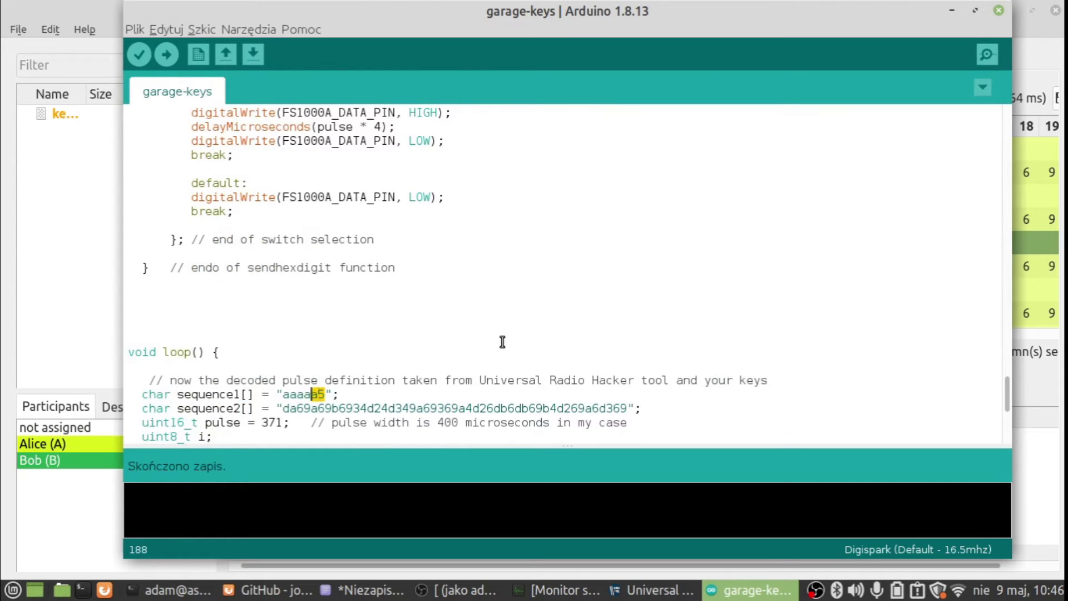
pyautogui.write('aaaaa5')
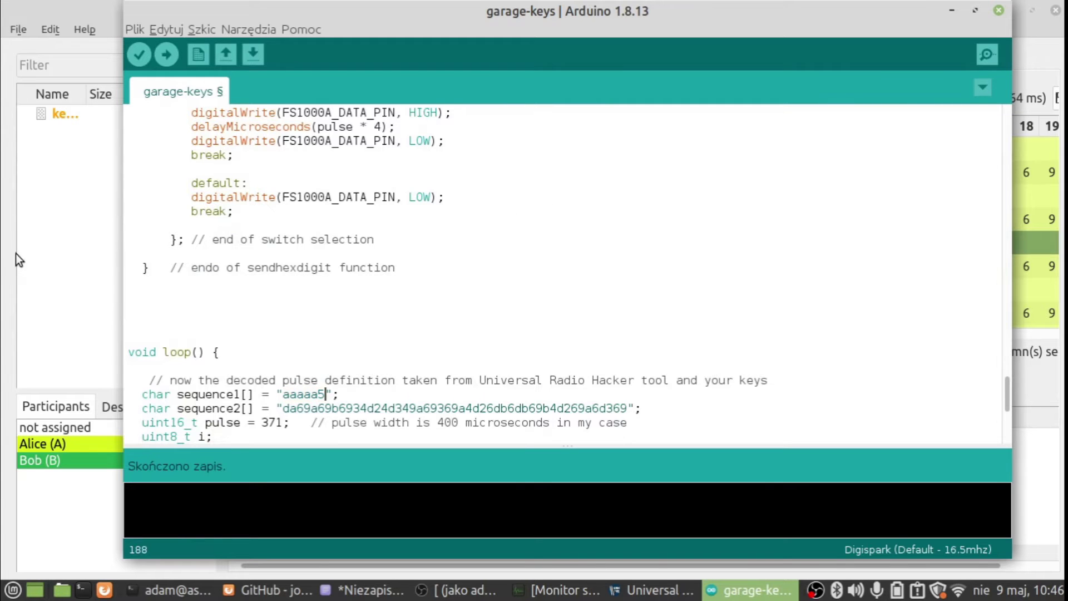
# - Bring Universal Radio Hacker's analysis back to the front
pyautogui.click(39, 262)
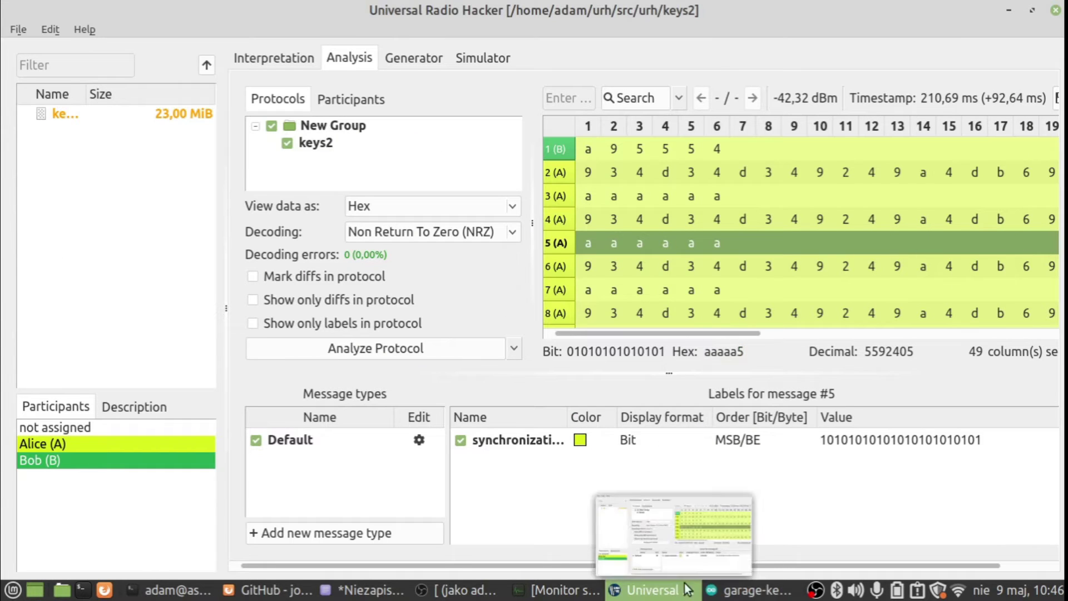
pyautogui.click(749, 590)
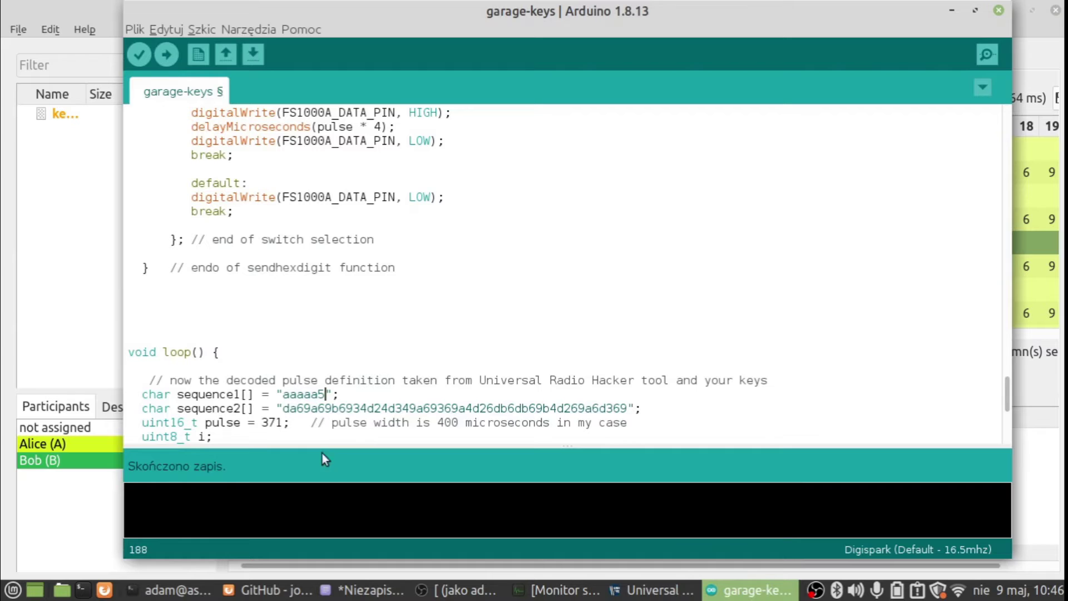
pyautogui.click(110, 348)
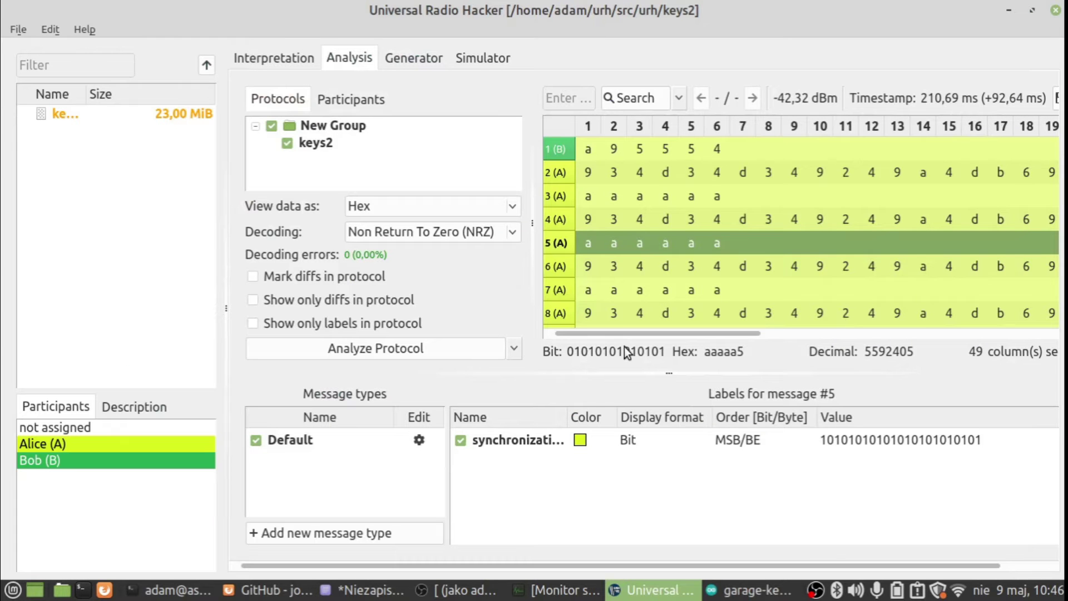
# - Compare messages 6–8, select message 8's full decoded hex, and return to garage-keys
pyautogui.click(553, 274)
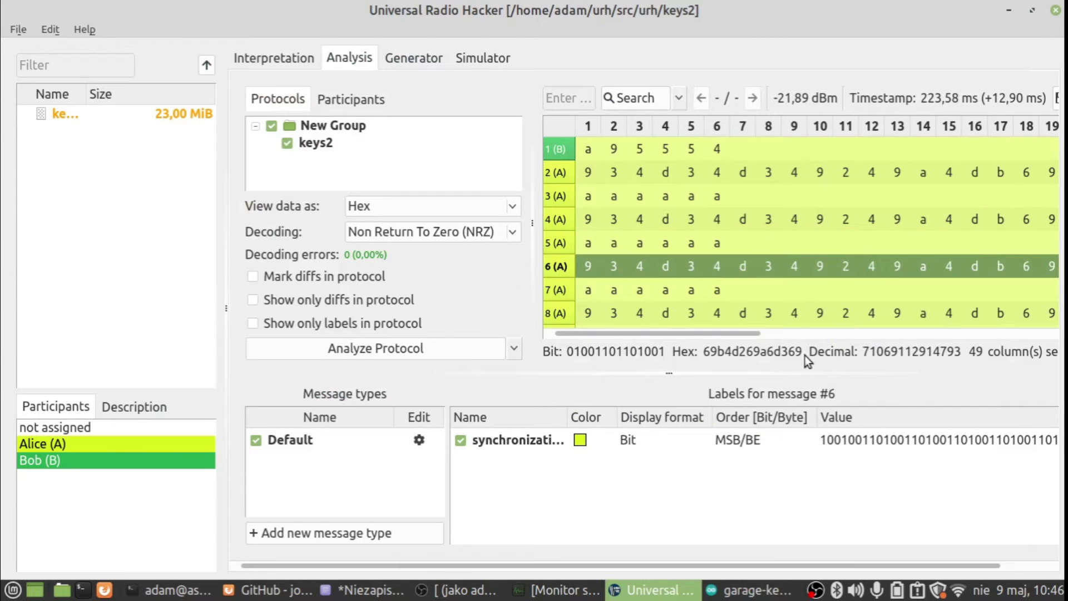
pyautogui.moveTo(756, 349); pyautogui.dragTo(690, 340)
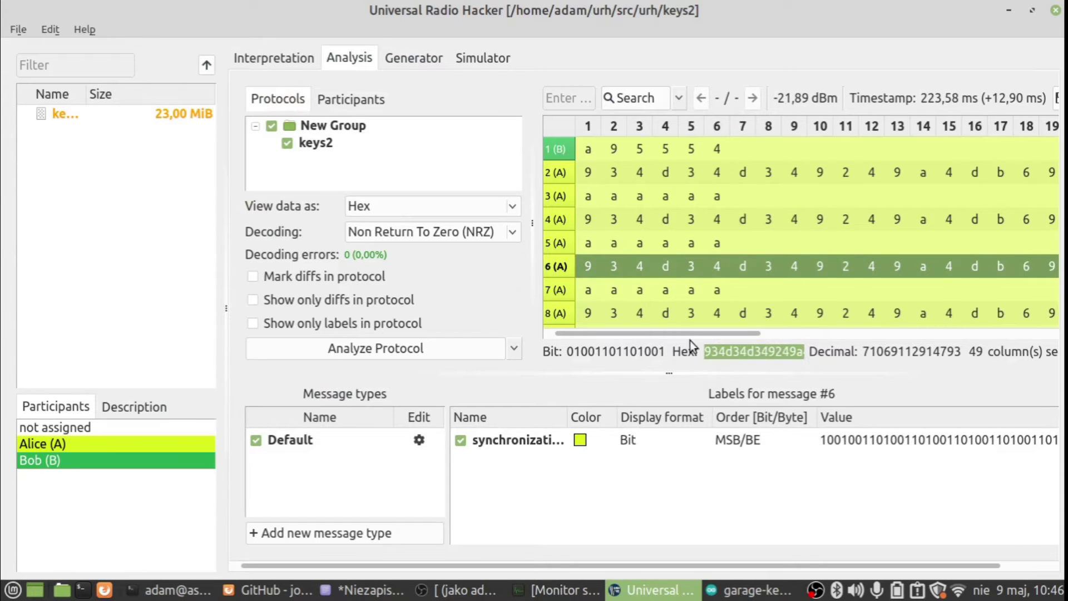
pyautogui.click(567, 309)
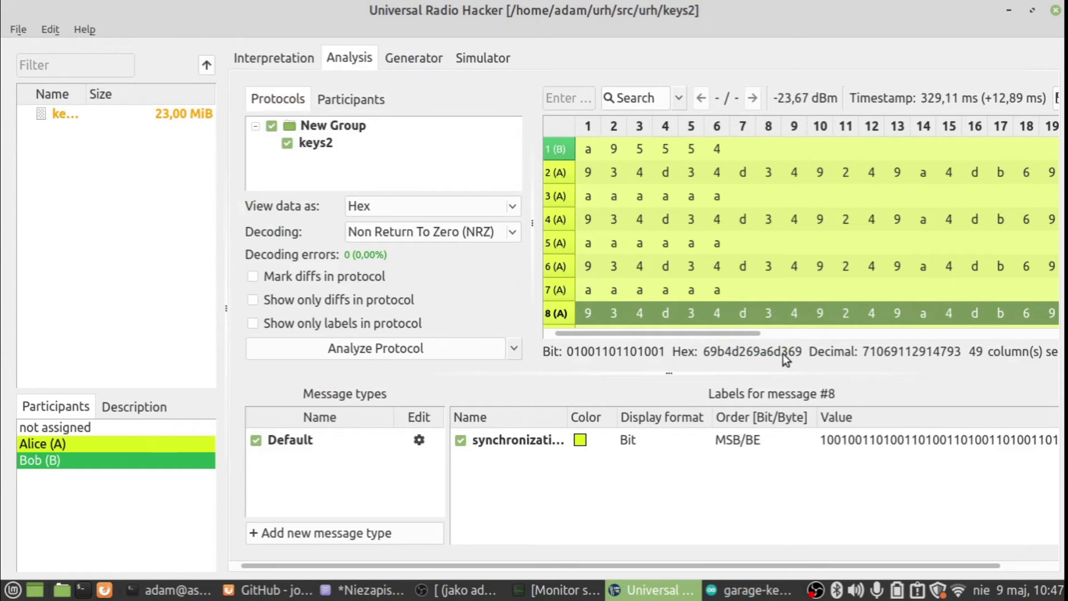
pyautogui.click(562, 288)
pyautogui.click(564, 306)
pyautogui.moveTo(736, 333); pyautogui.dragTo(703, 332)
pyautogui.moveTo(803, 356); pyautogui.dragTo(633, 356)
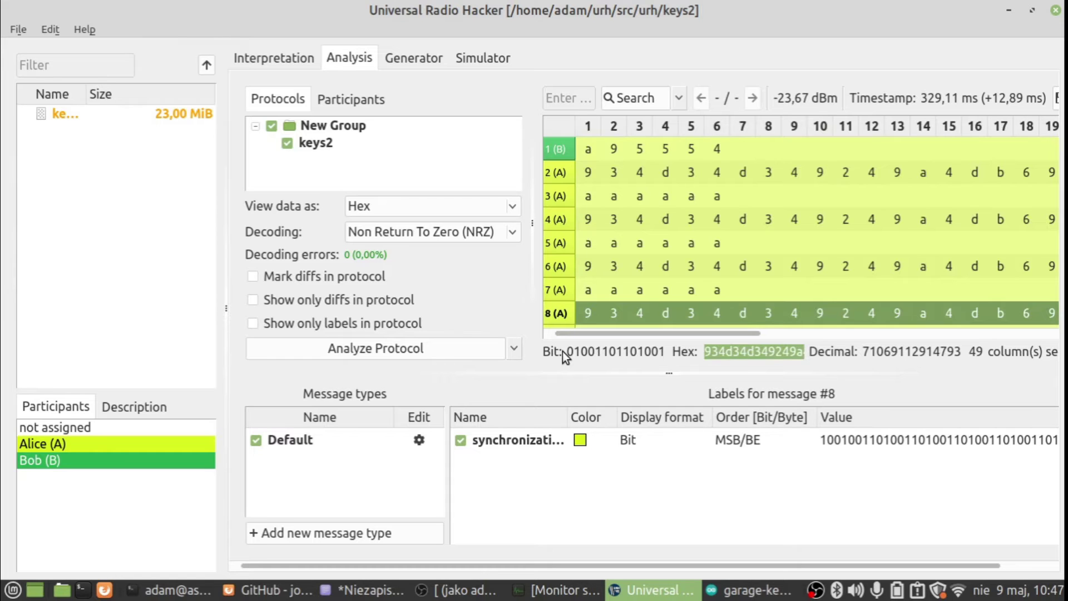
pyautogui.click(748, 590)
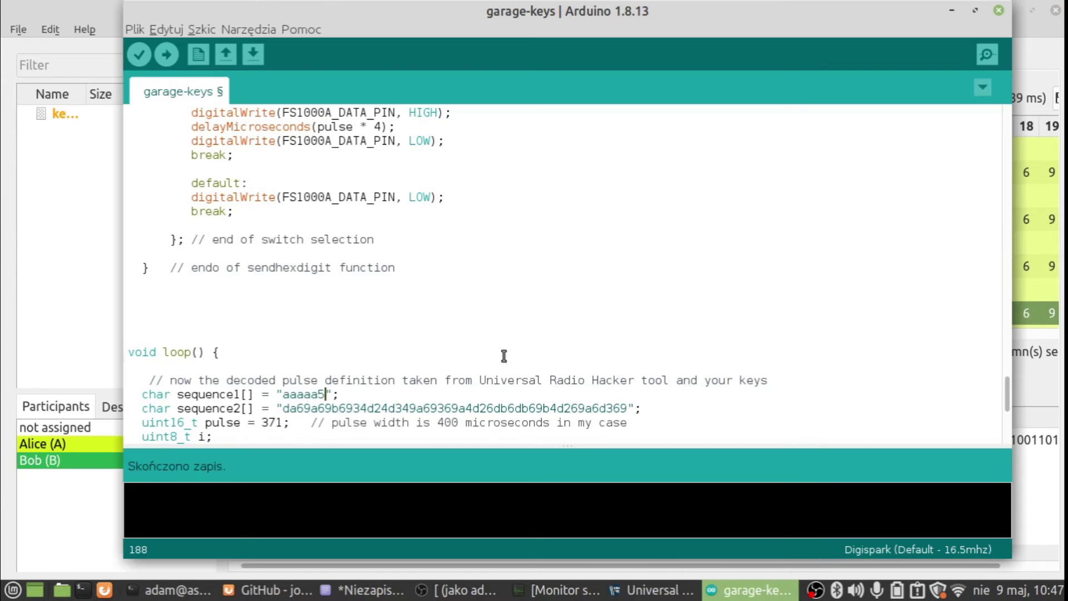
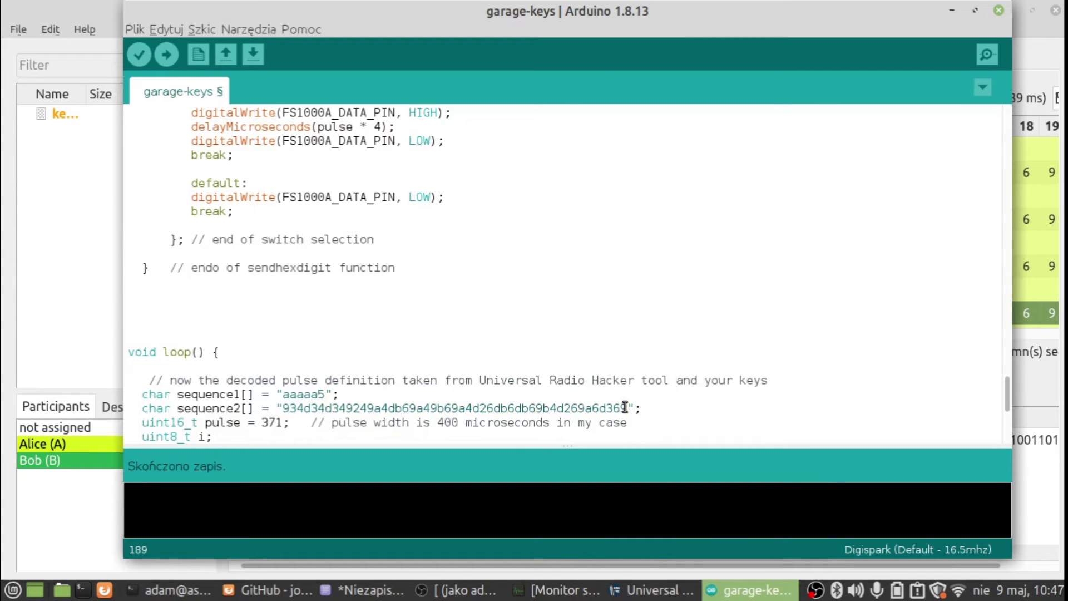
# - Change the 400 in the pulse-width comment to 372 microseconds
pyautogui.press('Down')
pyautogui.press('Down')
pyautogui.click(452, 421)
pyautogui.press('BackSpace')
pyautogui.press('BackSpace')
pyautogui.press('BackSpace')
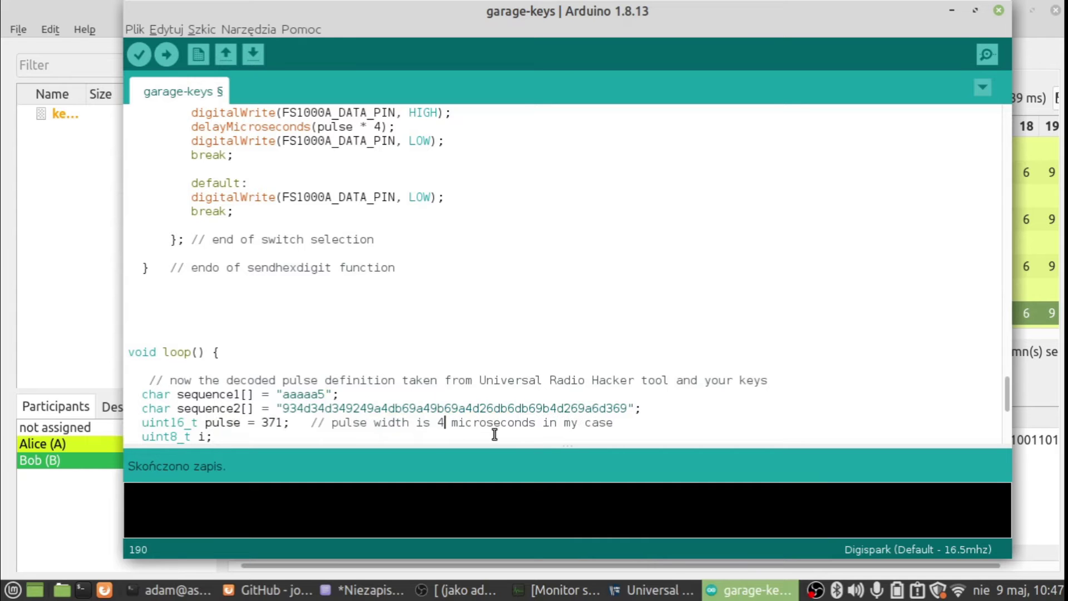
pyautogui.write('371')
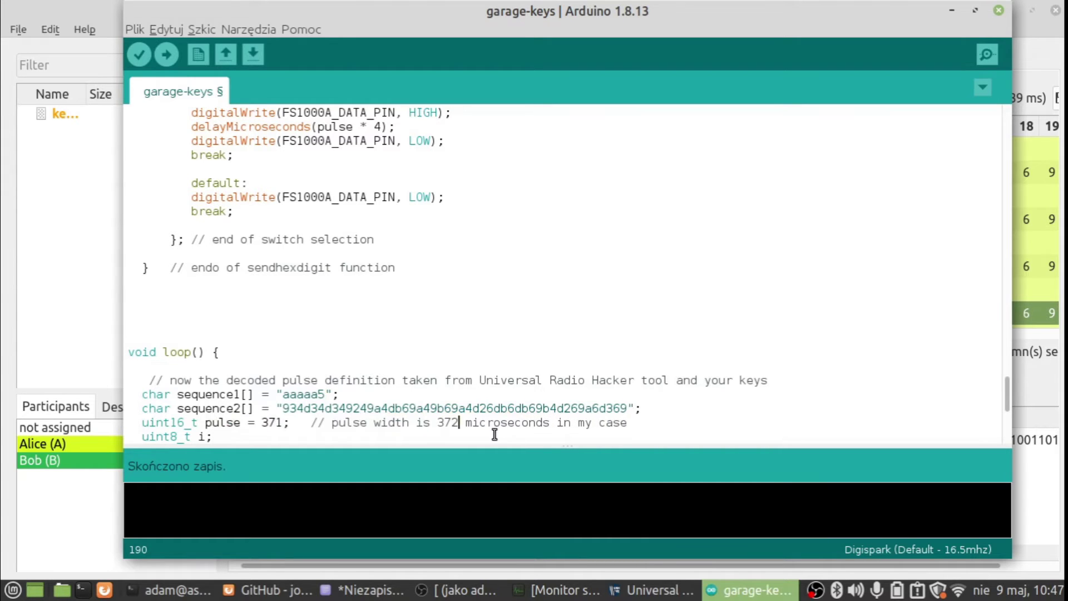
pyautogui.click(75, 321)
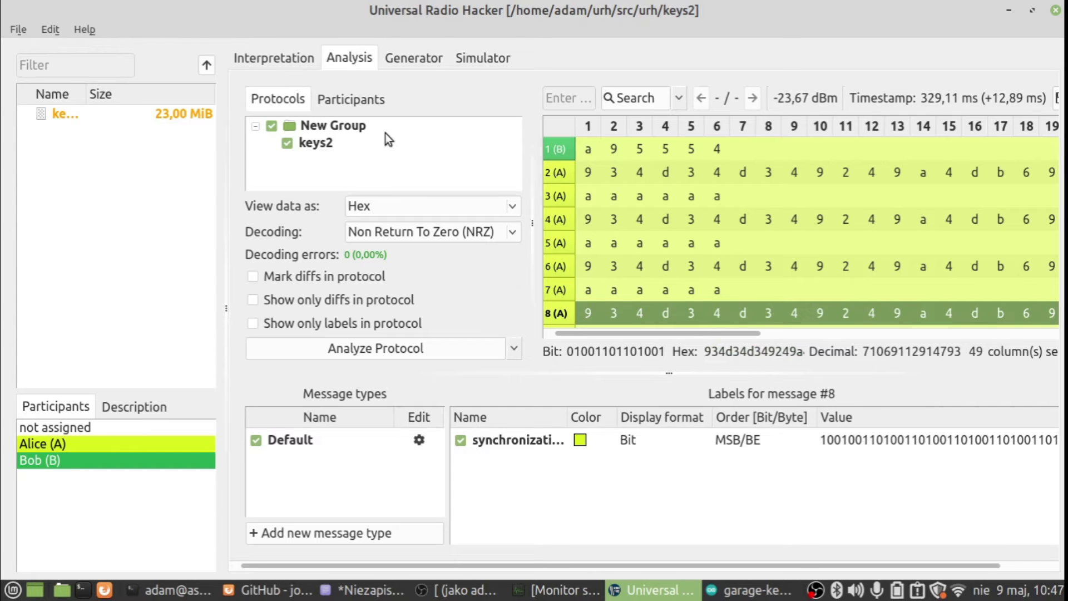
# - In the Interpretation view, select the message's first bit to measure it as 380 samples
pyautogui.click(293, 59)
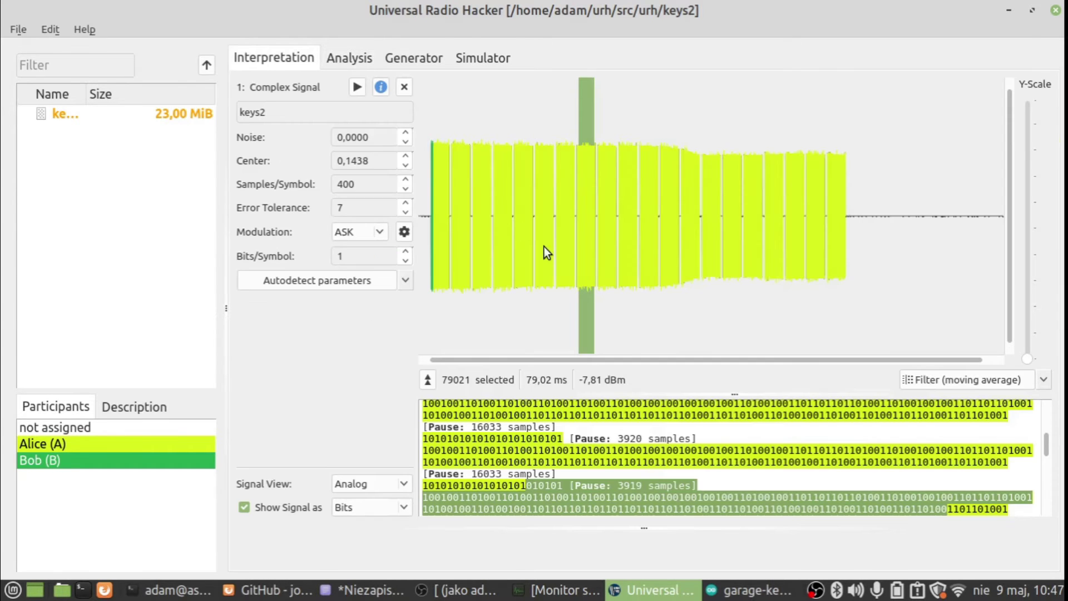
pyautogui.scroll(3, 613, 448)
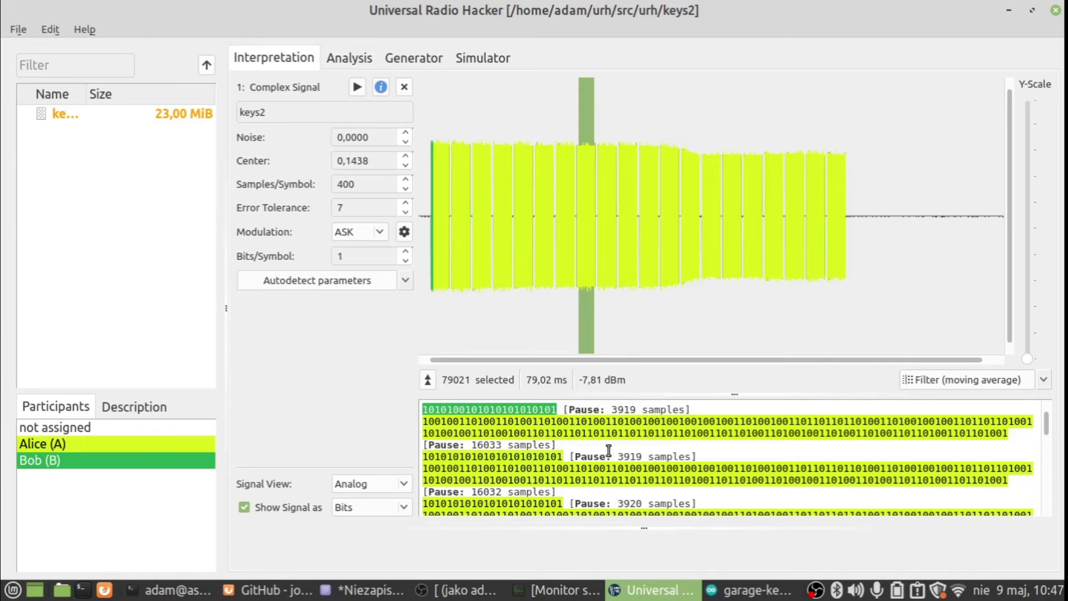
pyautogui.click(426, 421)
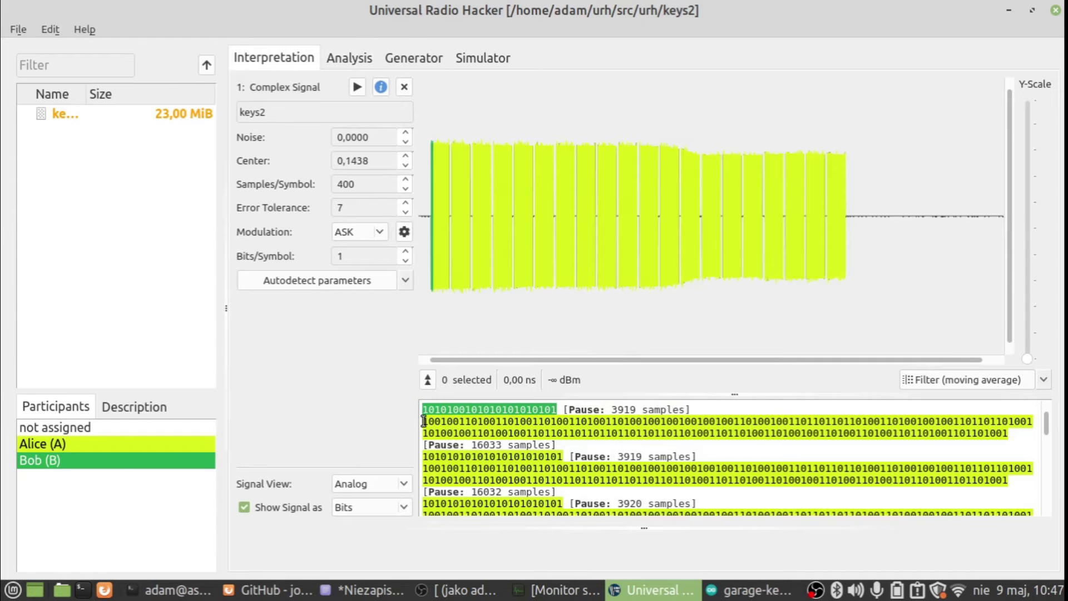
pyautogui.moveTo(426, 422)
pyautogui.mouseDown()
pyautogui.moveTo(441, 422)
pyautogui.moveTo(429, 423)
pyautogui.mouseUp()
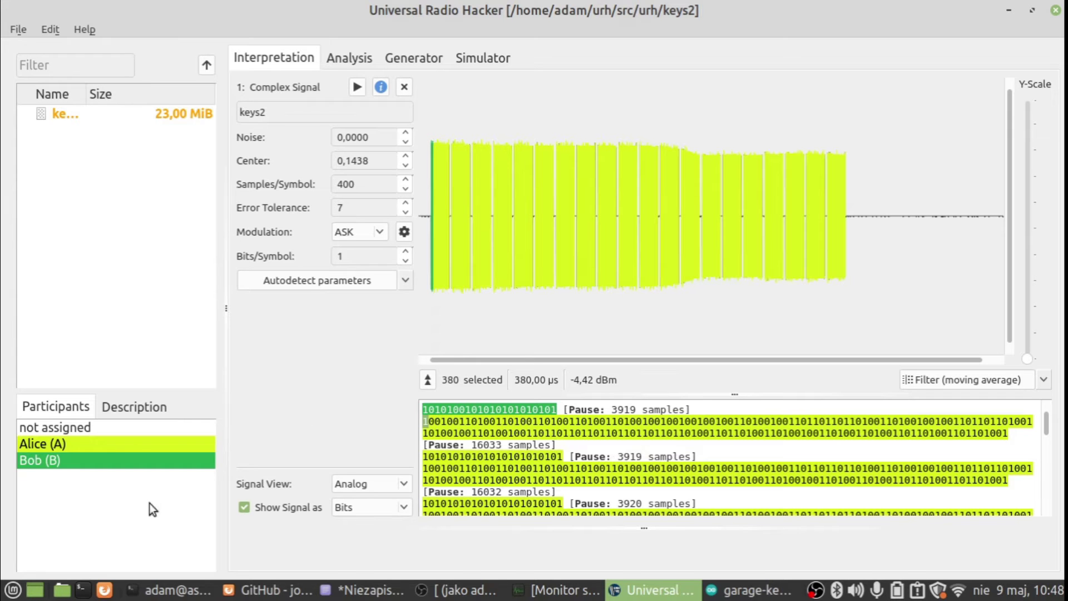
# - Launch Kalkulator by searching 'kalkul' in the Mint menu
pyautogui.click(26, 597)
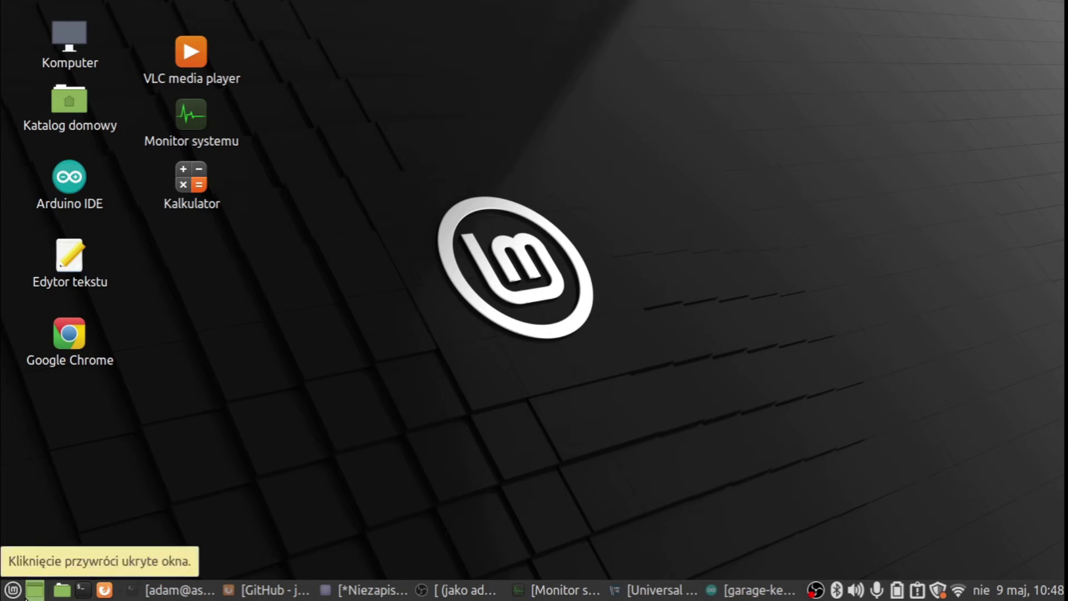
pyautogui.click(26, 596)
pyautogui.click(4, 595)
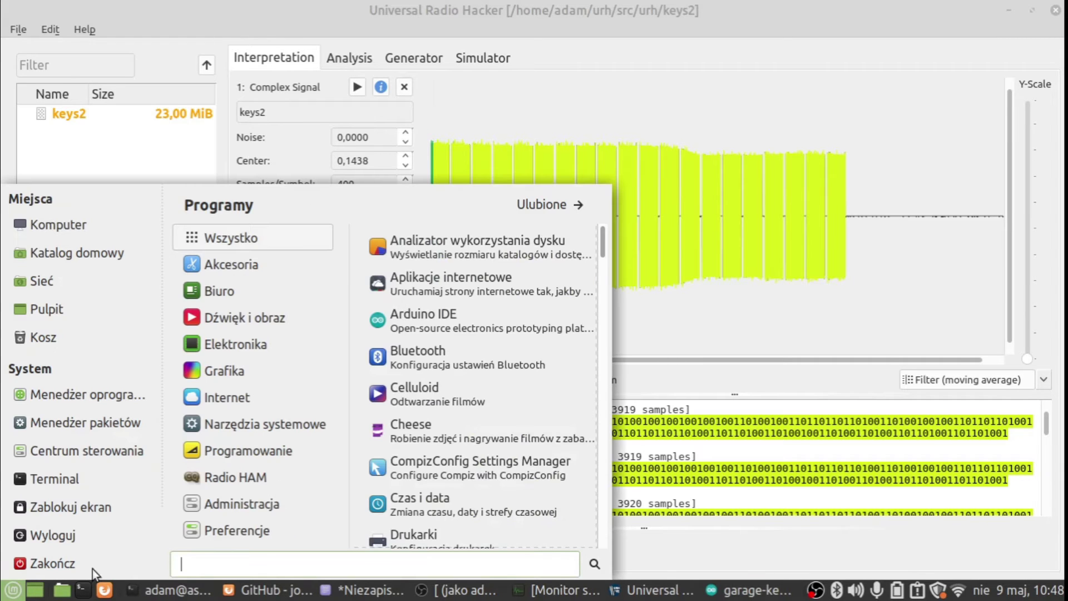
pyautogui.write('kalkul')
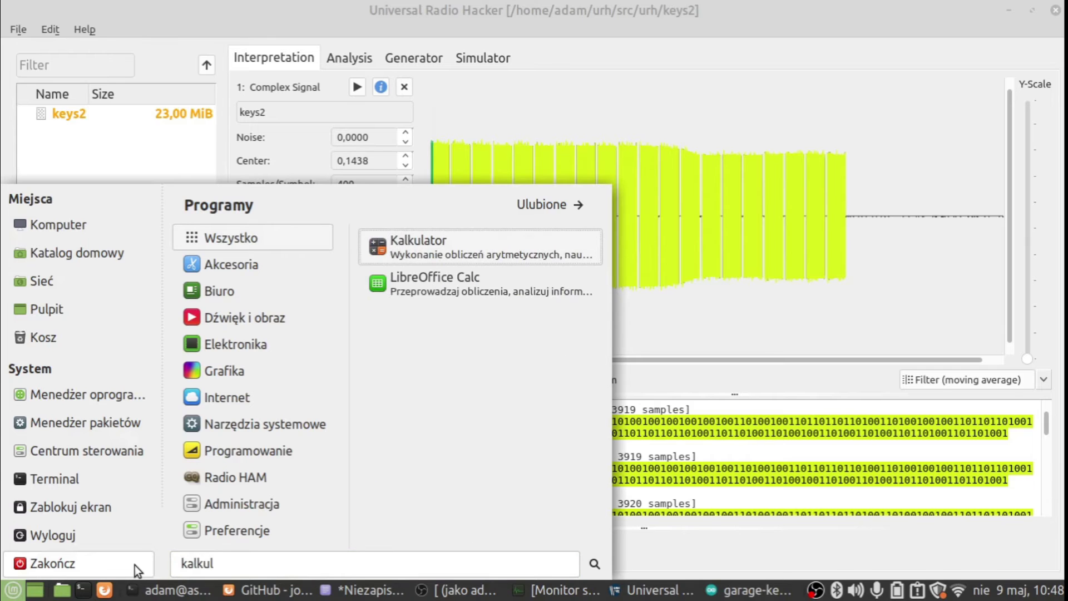
pyautogui.click(442, 240)
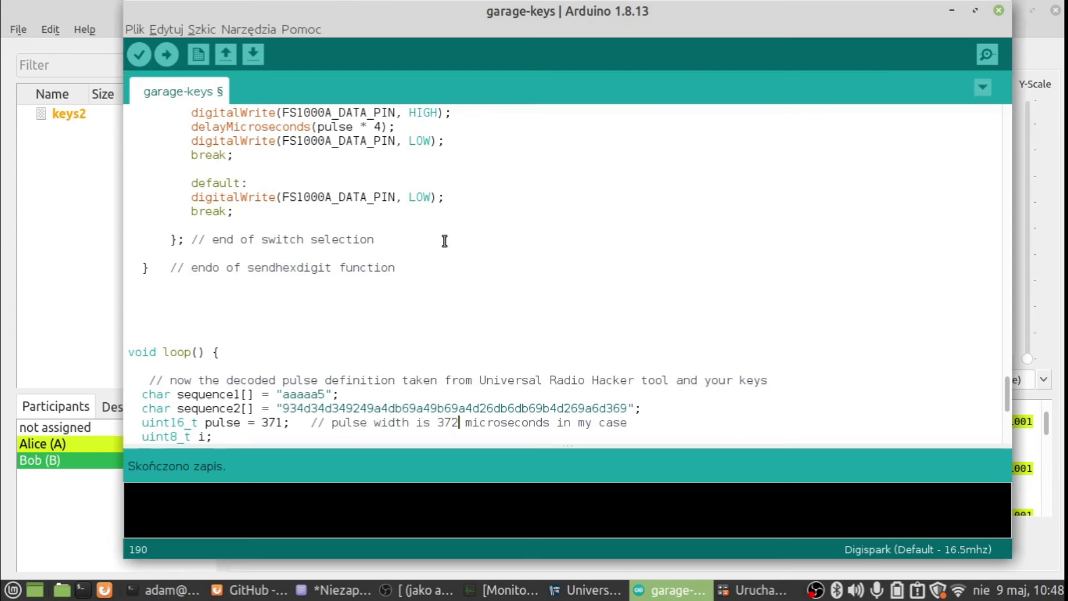
# - Minimize the Arduino sketch and move the calculator to the upper right
pyautogui.click(952, 12)
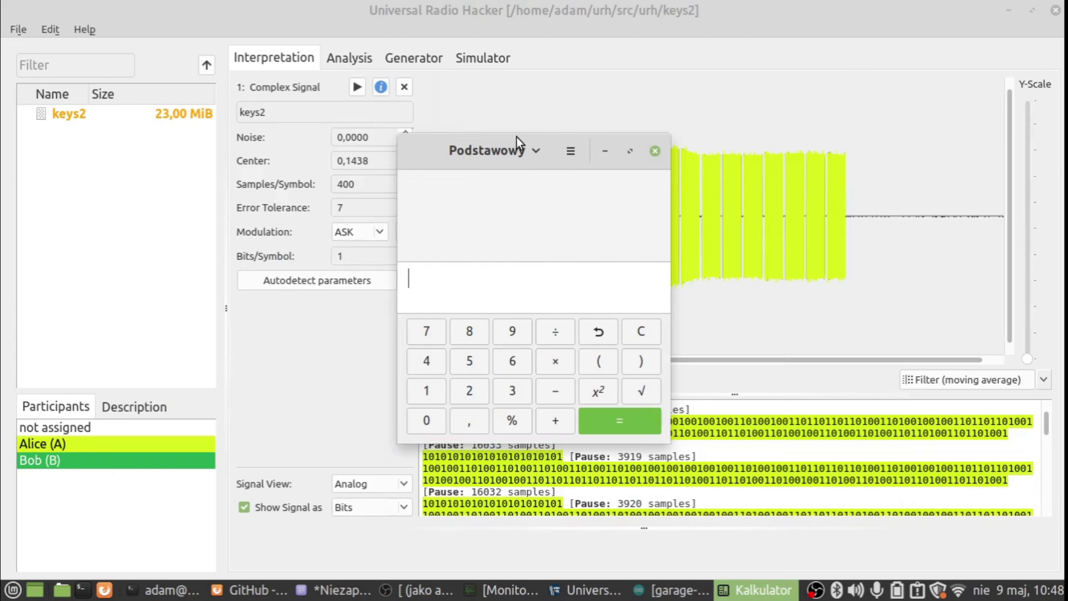
pyautogui.click(469, 153)
pyautogui.click(423, 158)
pyautogui.moveTo(423, 158); pyautogui.dragTo(803, 58)
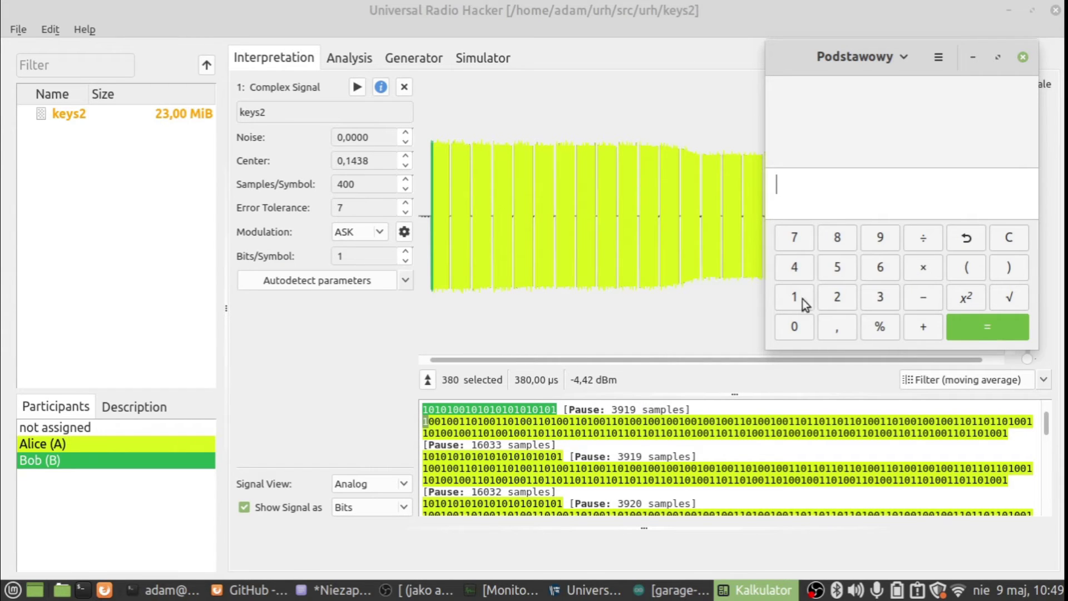
# - Divide the 3919-sample pause by 400 samples per symbol, giving 9,7975
pyautogui.click(877, 299)
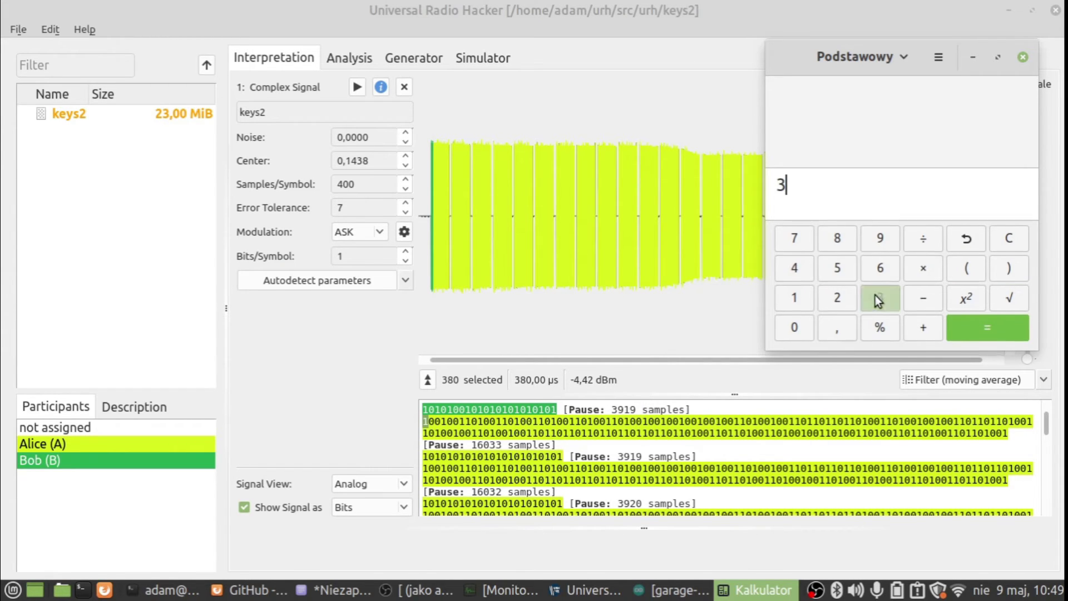
pyautogui.click(878, 244)
pyautogui.click(806, 306)
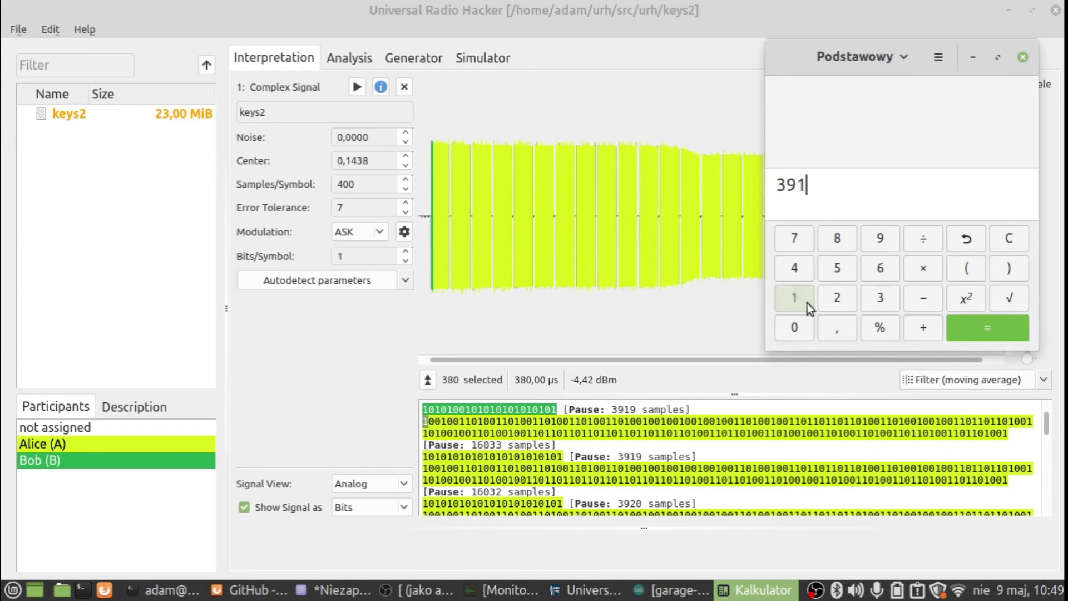
pyautogui.click(879, 242)
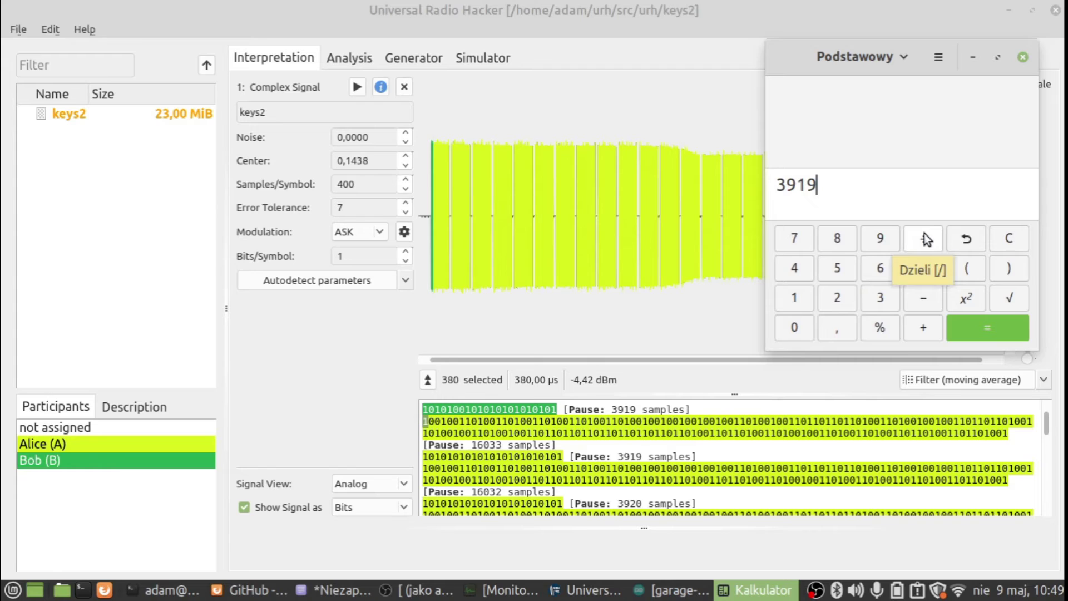
pyautogui.click(924, 236)
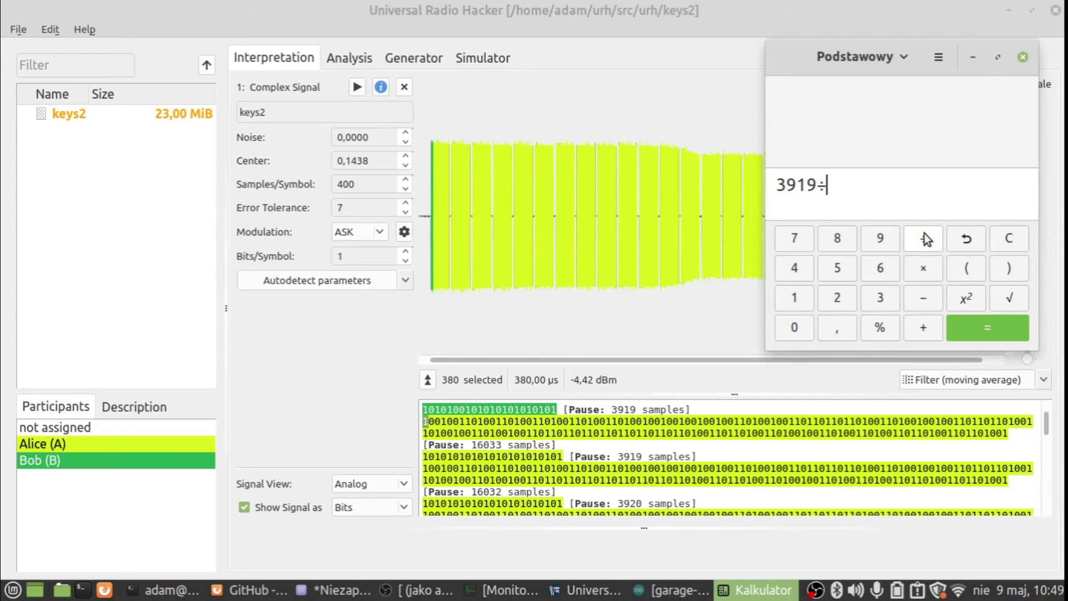
pyautogui.click(804, 268)
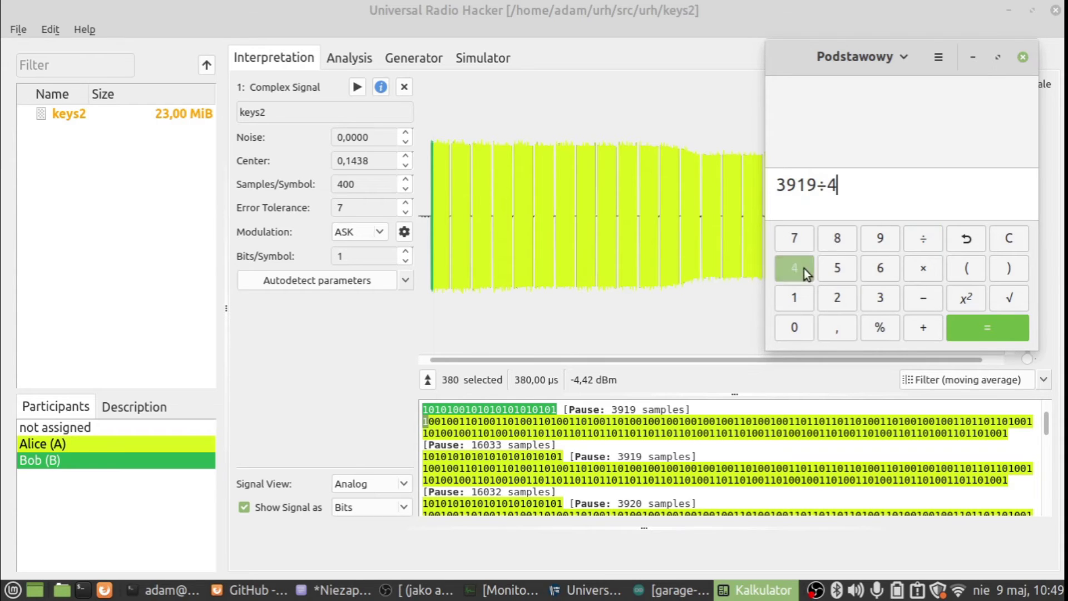
pyautogui.doubleClick(796, 333)
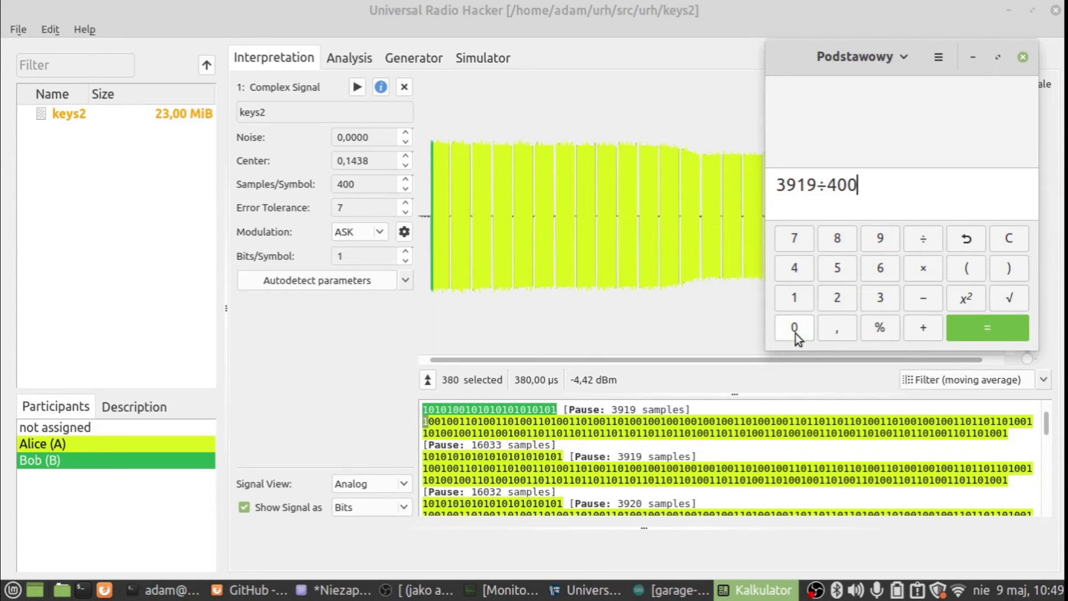
pyautogui.click(984, 329)
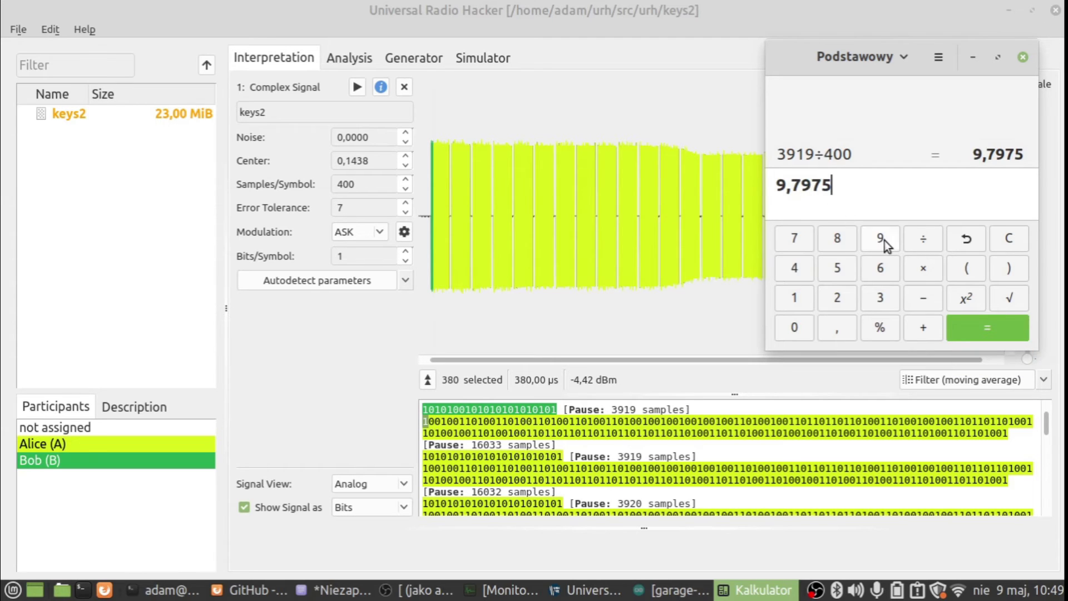
# - Multiply 9,7975 by 380 to get the short pause of 3723,05 µs
pyautogui.click(924, 271)
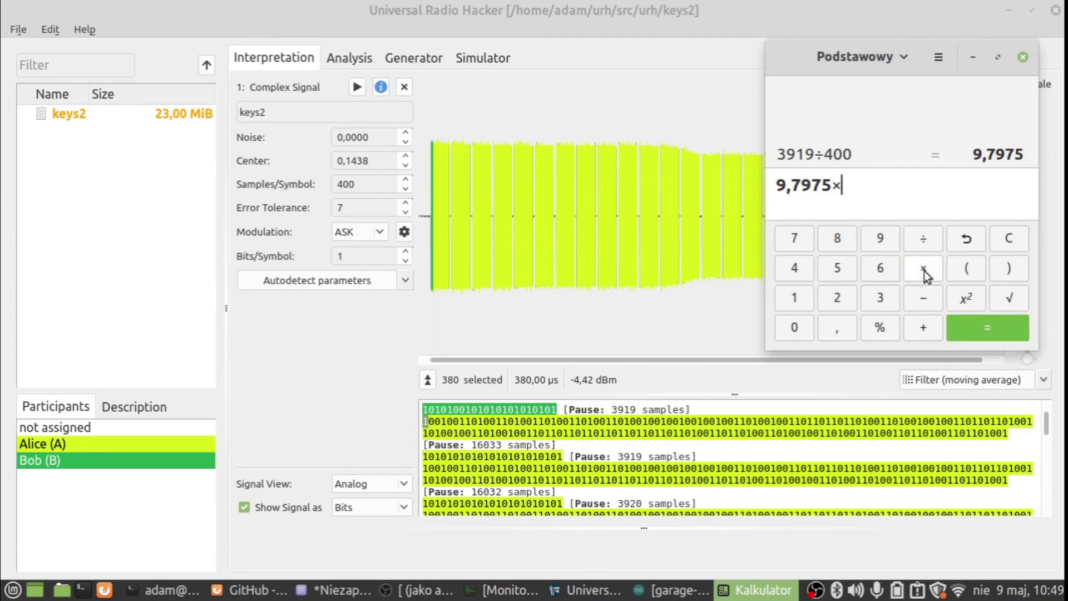
pyautogui.click(880, 305)
pyautogui.click(838, 236)
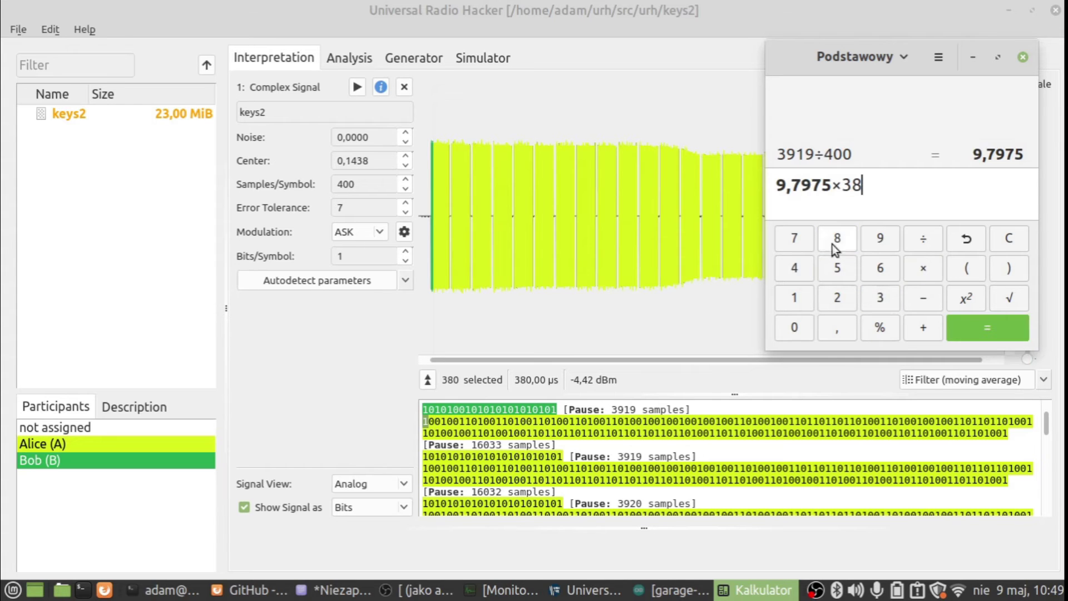
pyautogui.click(796, 328)
pyautogui.click(983, 329)
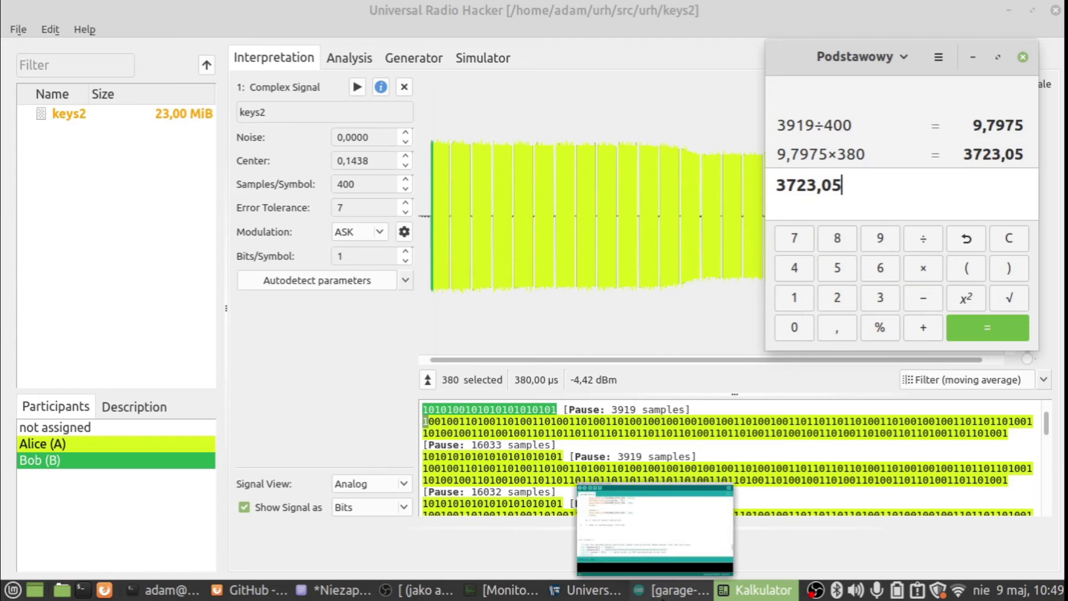
pyautogui.click(668, 590)
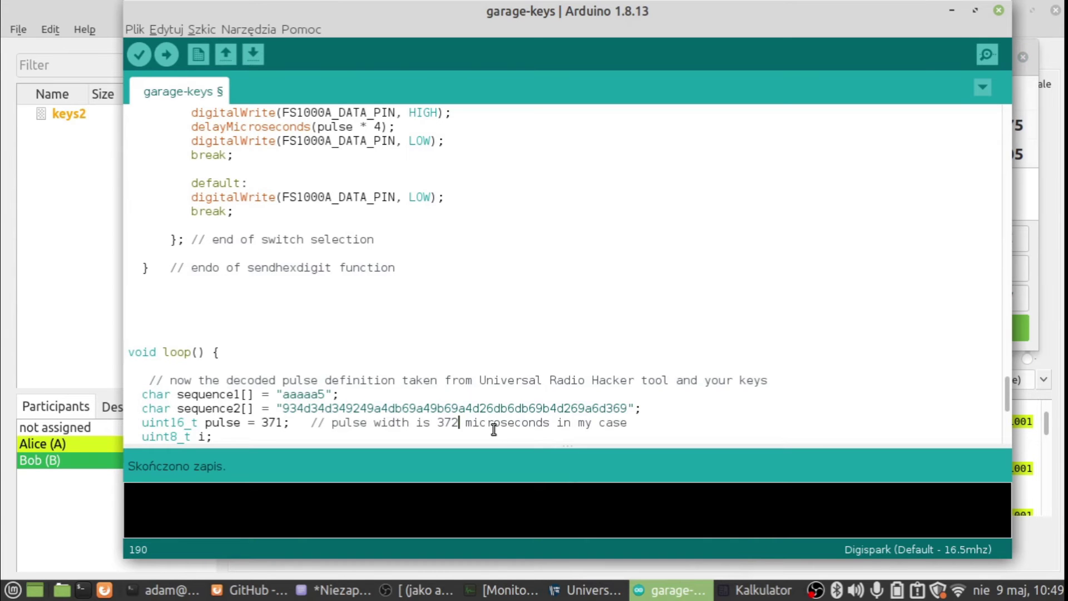
# - Review the sequence definitions and locate the first pause value 3650 in the loop
pyautogui.press('Down')
pyautogui.press('Down')
pyautogui.press('Down')
pyautogui.press('Down')
pyautogui.press('Down')
pyautogui.press('Down')
pyautogui.press('Down')
pyautogui.press('Down')
pyautogui.press('Up')
pyautogui.press('Up')
pyautogui.press('Up')
pyautogui.press('Up')
pyautogui.press('Up')
pyautogui.press('Up')
pyautogui.press('Down')
pyautogui.press('Down')
pyautogui.press('Down')
pyautogui.press('Down')
pyautogui.press('Down')
pyautogui.press('Down')
pyautogui.press('Down')
pyautogui.press('Down')
pyautogui.press('Down')
pyautogui.press('Down')
pyautogui.press('Up')
pyautogui.press('Up')
pyautogui.press('Up')
pyautogui.press('Up')
pyautogui.press('Up')
pyautogui.press('Up')
pyautogui.press('Up')
pyautogui.press('Up')
pyautogui.press('Up')
pyautogui.press('Up')
pyautogui.press('Up')
pyautogui.press('Up')
pyautogui.press('Up')
pyautogui.moveTo(340, 241); pyautogui.dragTo(143, 240)
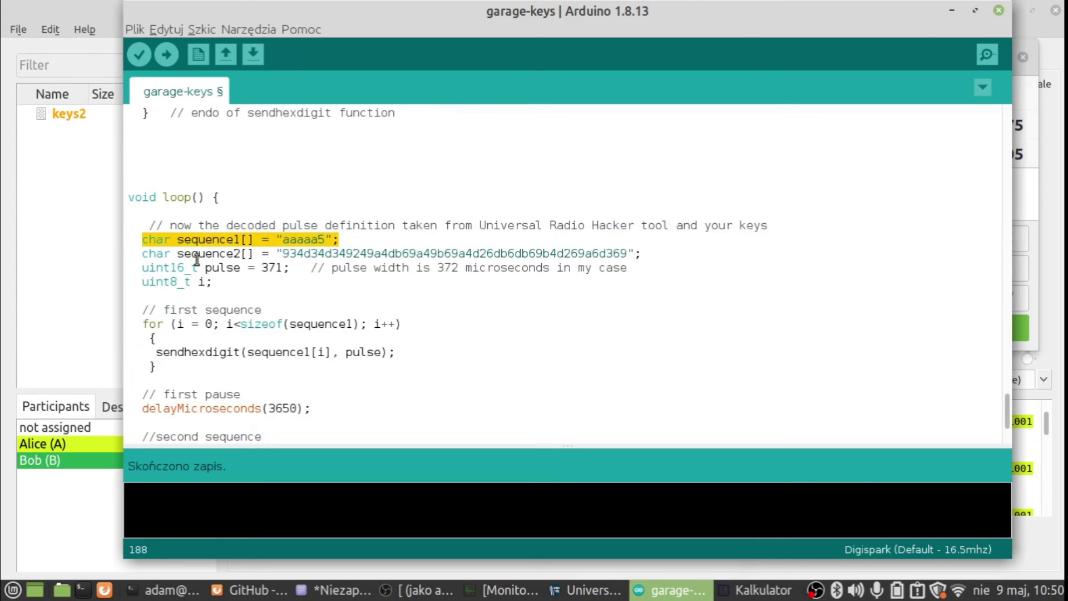
pyautogui.click(171, 255)
pyautogui.click(291, 409)
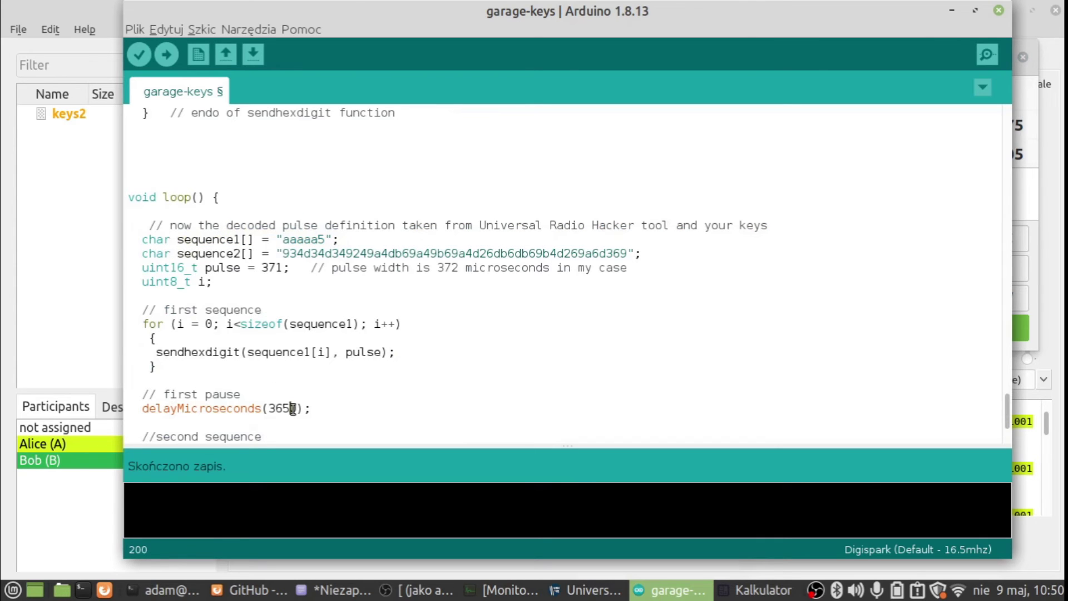
# - Check the calculator result and change delayMicroseconds(3650) to 3723
pyautogui.click(760, 590)
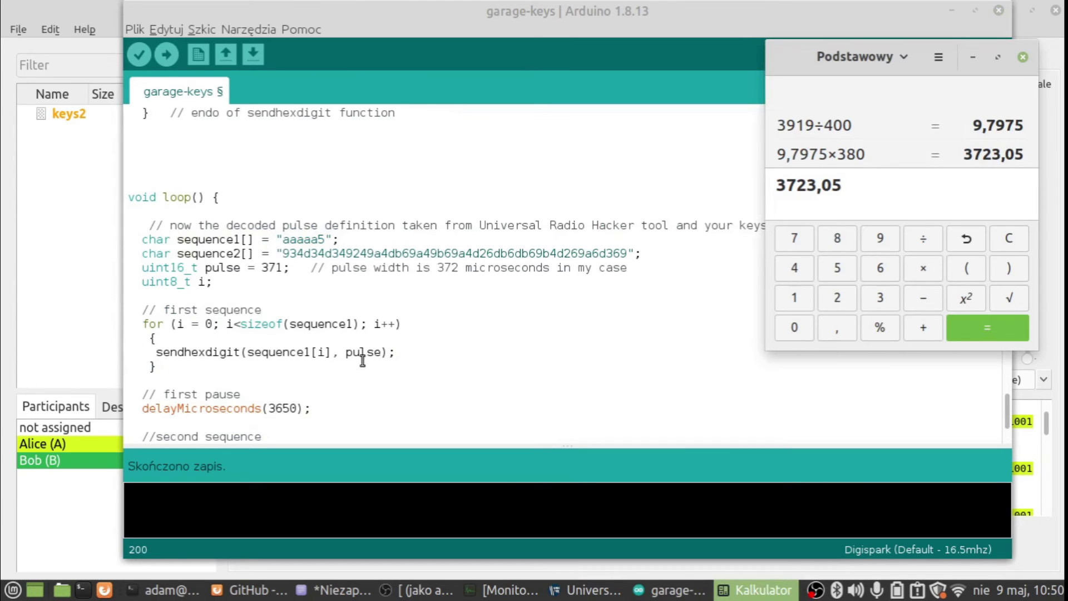
pyautogui.click(299, 408)
pyautogui.press('BackSpace')
pyautogui.press('BackSpace')
pyautogui.press('BackSpace')
pyautogui.press('BackSpace')
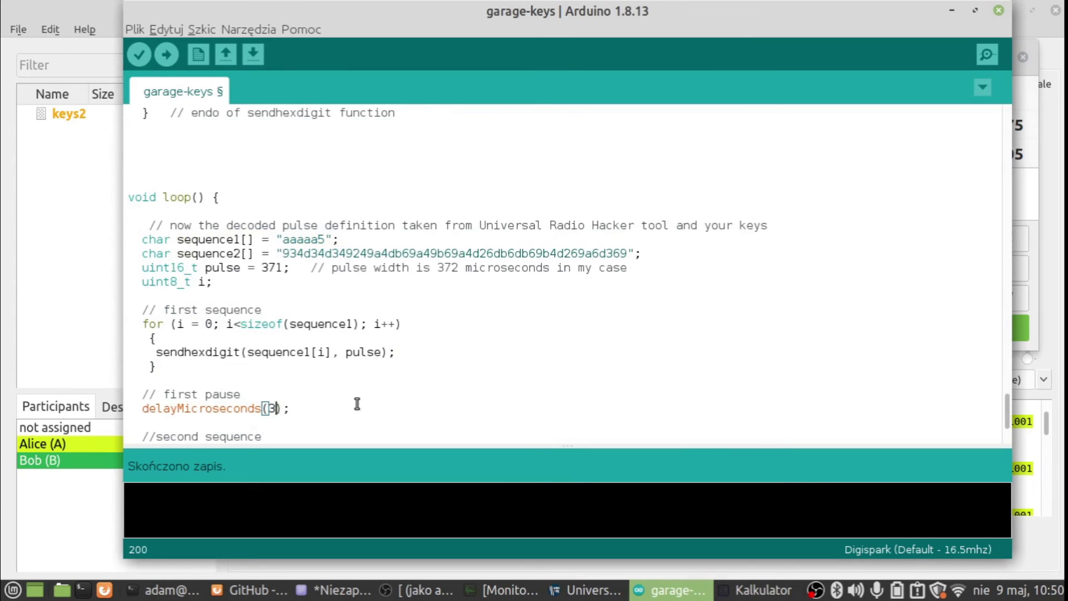
pyautogui.write('3723')
pyautogui.press('Down')
pyautogui.press('Down')
pyautogui.press('Down')
pyautogui.press('Down')
pyautogui.press('Down')
pyautogui.press('Down')
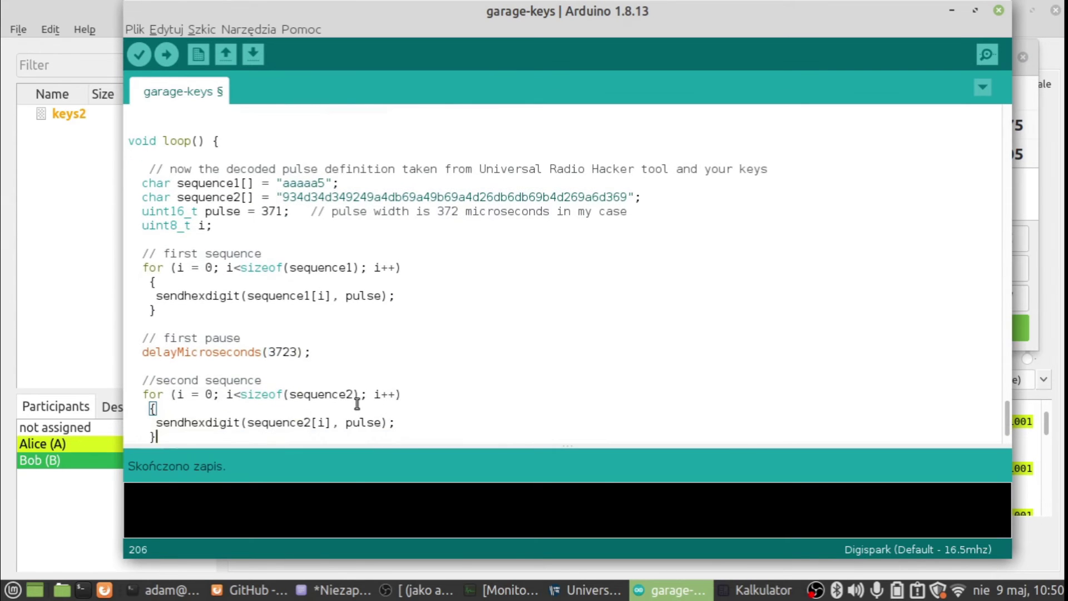
pyautogui.moveTo(178, 198); pyautogui.dragTo(649, 198)
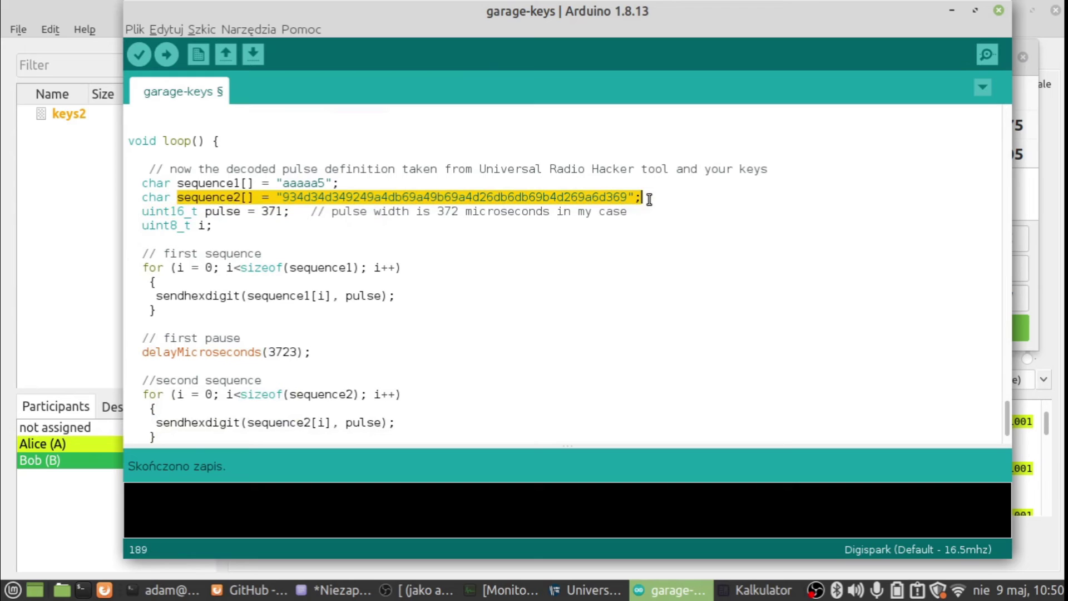
# - Measure the long pause between messages in URH as 16032 samples
pyautogui.click(67, 183)
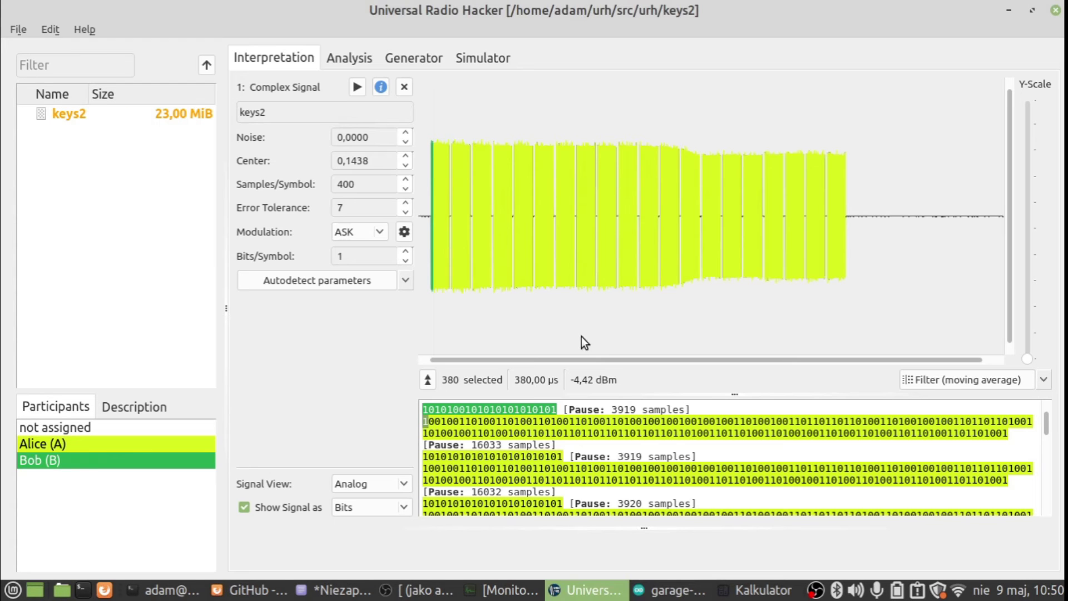
pyautogui.click(336, 58)
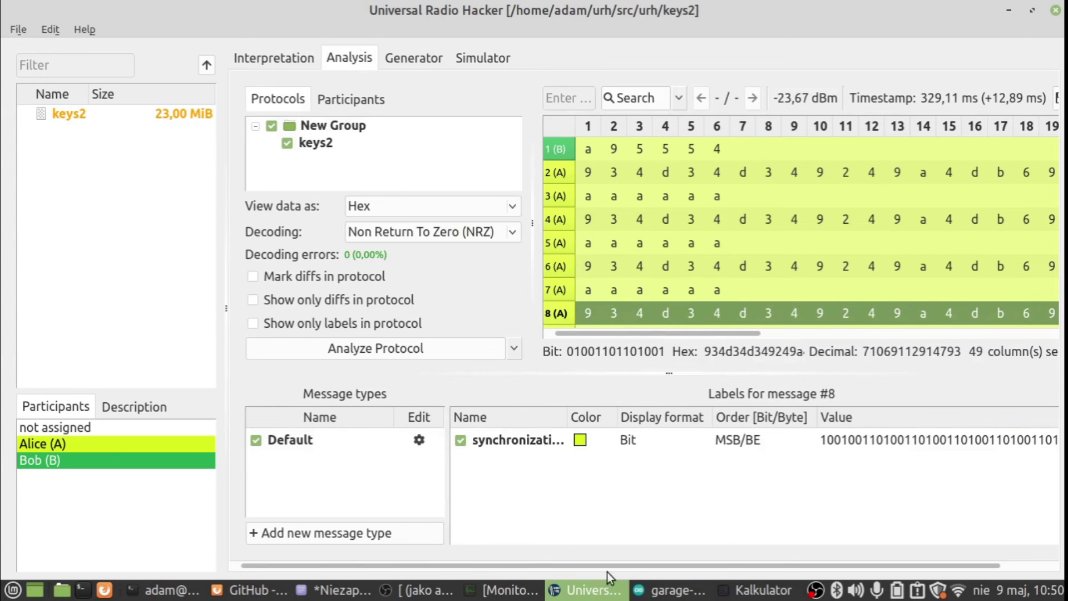
pyautogui.click(667, 590)
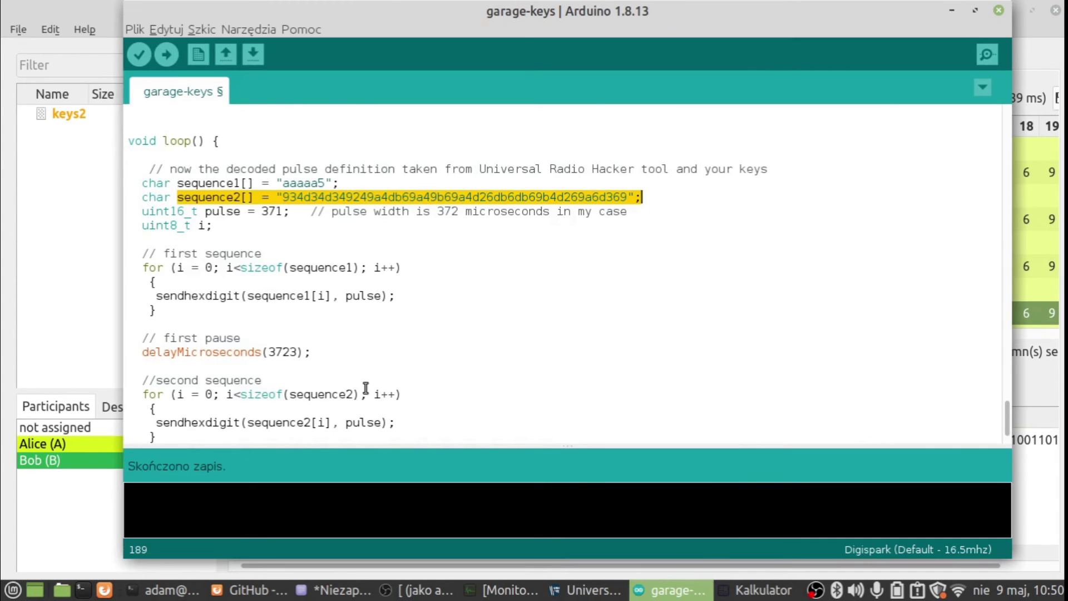
pyautogui.click(42, 536)
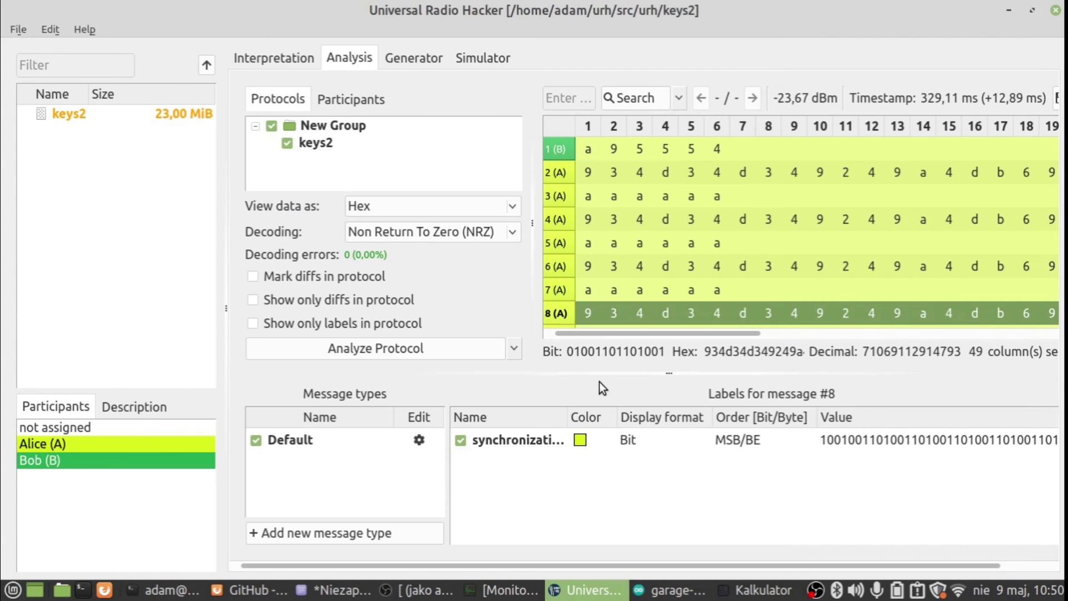
pyautogui.click(272, 60)
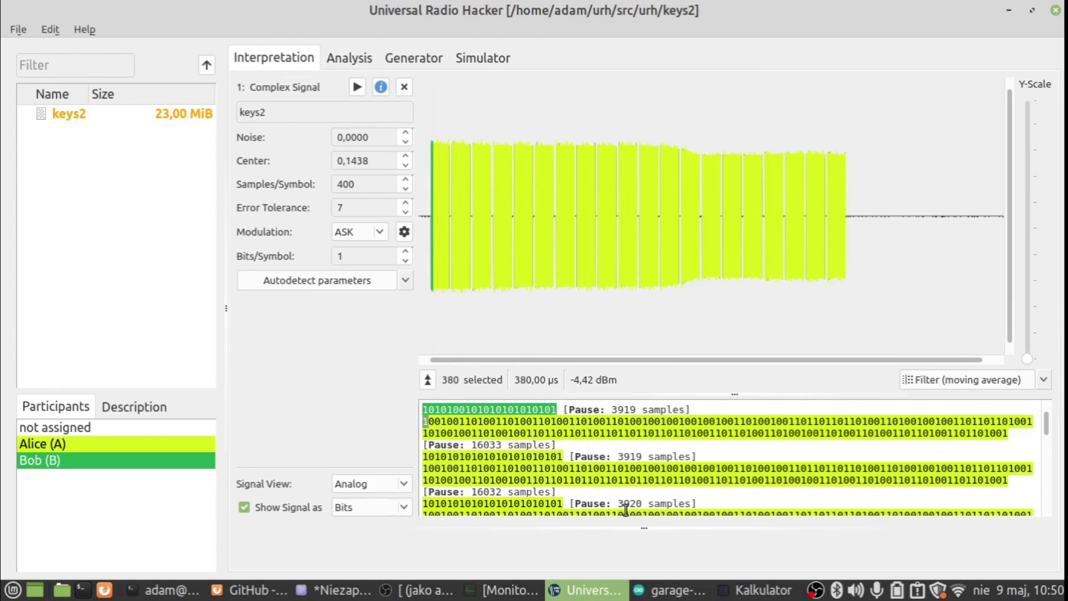
pyautogui.moveTo(477, 491)
pyautogui.mouseDown()
pyautogui.moveTo(557, 491)
pyautogui.moveTo(478, 482)
pyautogui.moveTo(467, 495)
pyautogui.mouseUp()
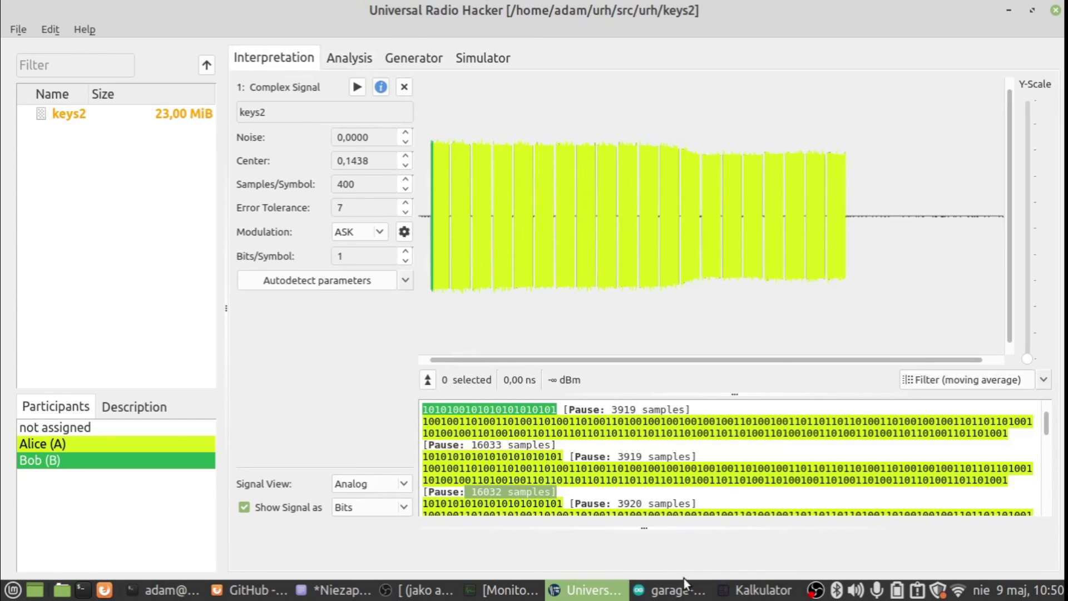
pyautogui.click(746, 587)
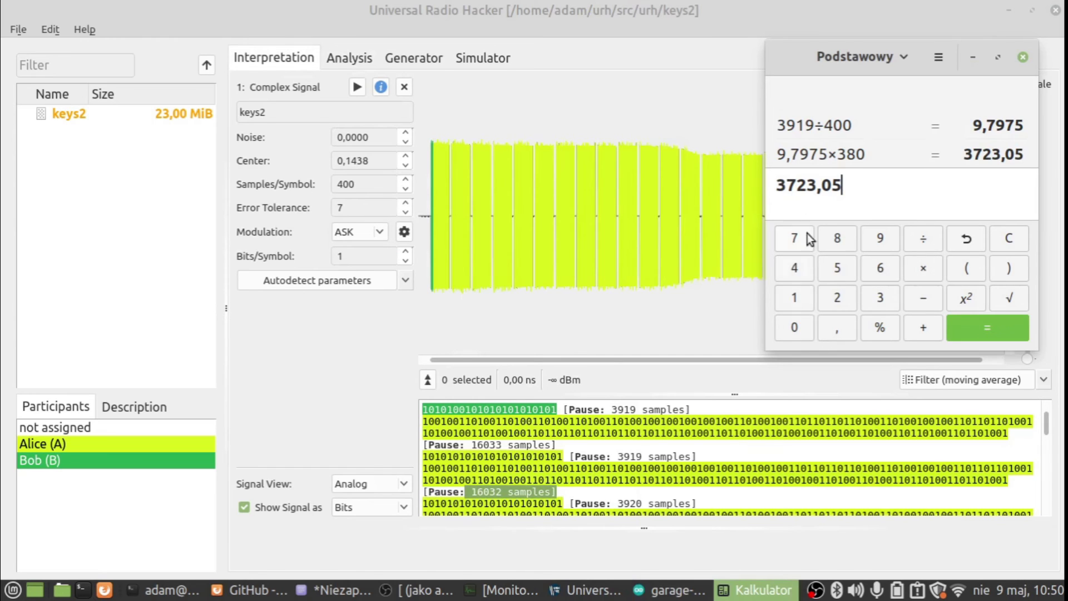
# - Clear the calculator and compute 16032 ÷ 400 = 40,08
pyautogui.click(1005, 239)
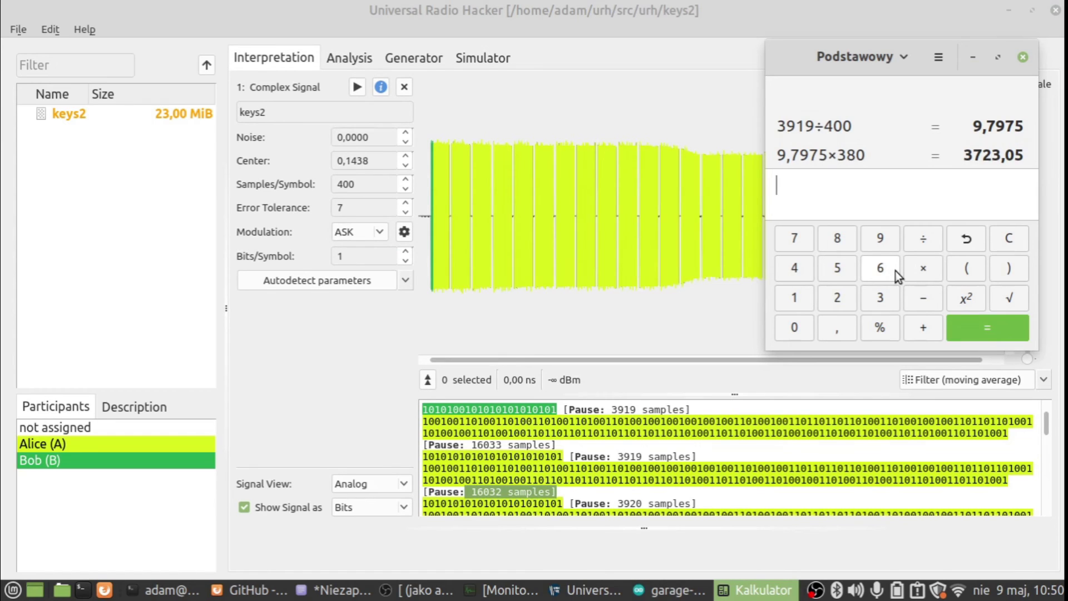
pyautogui.click(794, 297)
pyautogui.click(879, 271)
pyautogui.click(803, 327)
pyautogui.click(873, 302)
pyautogui.click(843, 294)
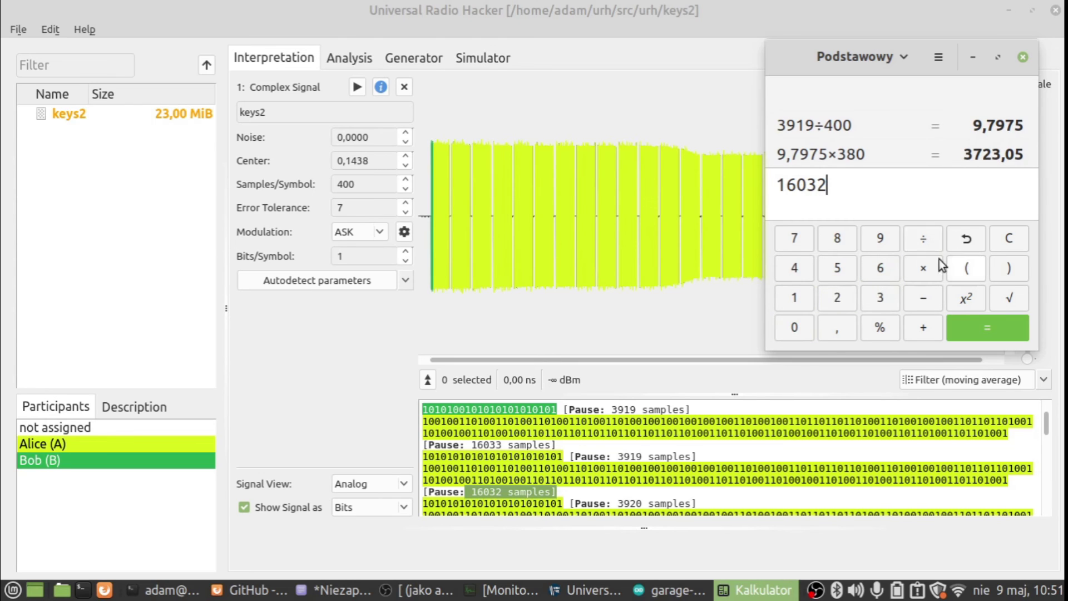
pyautogui.click(928, 245)
pyautogui.click(797, 270)
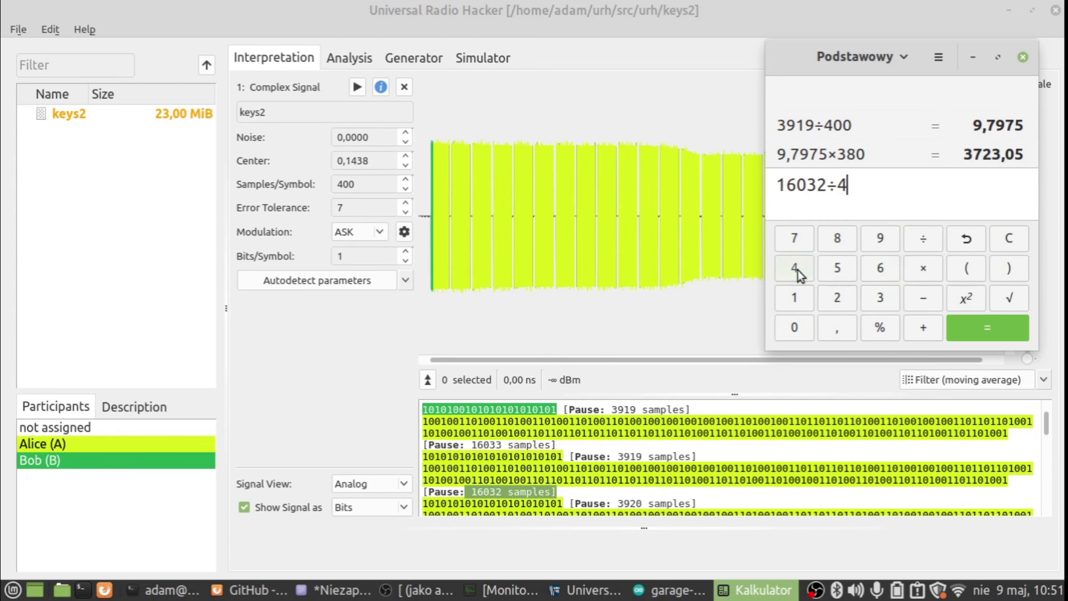
pyautogui.click(795, 330)
pyautogui.click(795, 330)
pyautogui.click(971, 329)
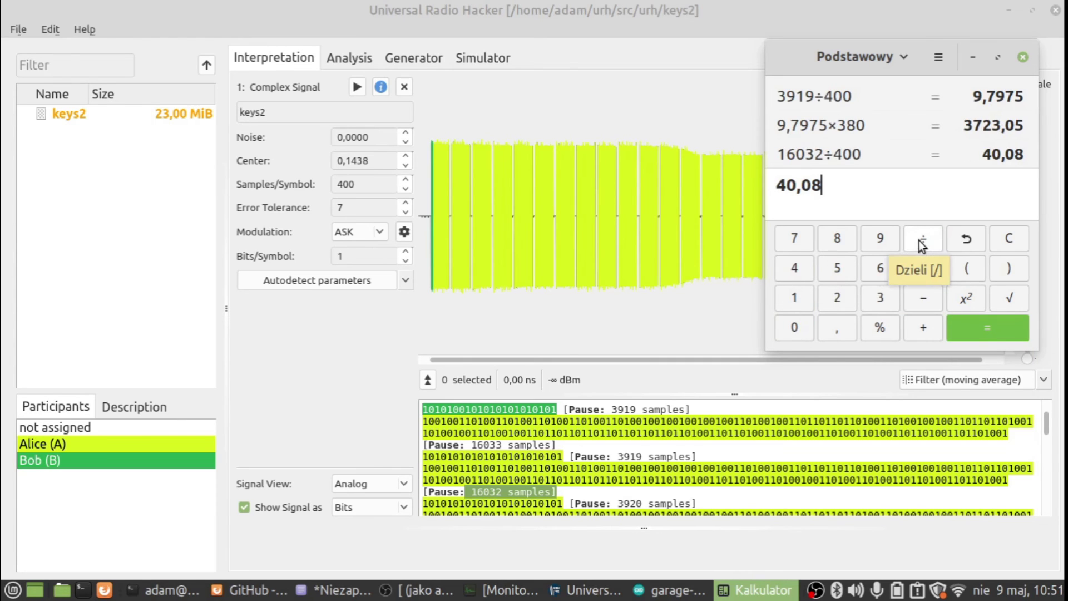
# - Multiply 40,08 by 380 to get the long pause of 15230,4 µs
pyautogui.click(923, 275)
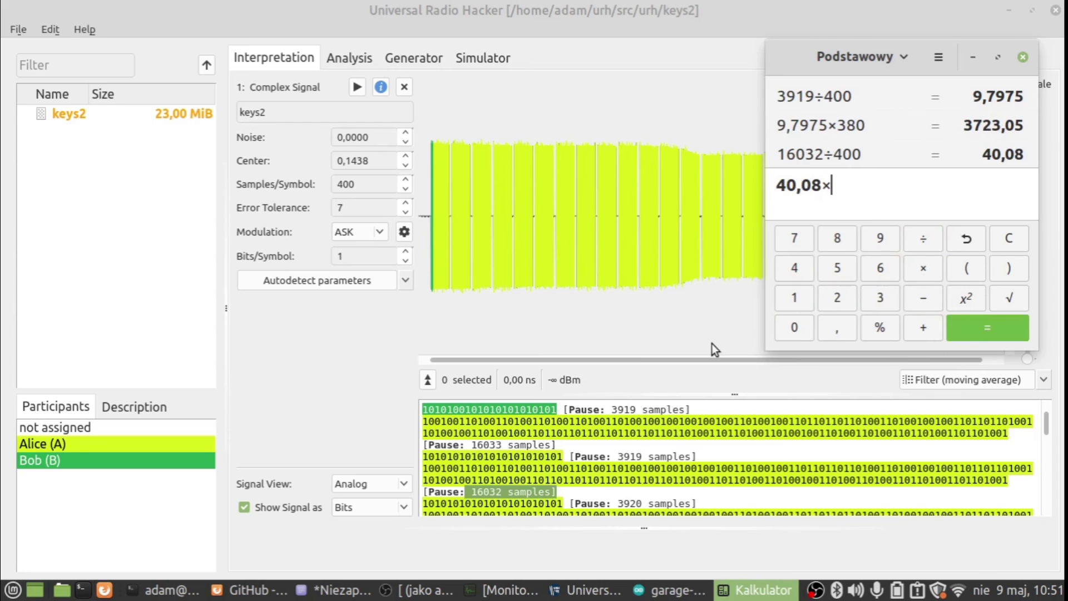
pyautogui.click(877, 301)
pyautogui.click(839, 240)
pyautogui.click(796, 330)
pyautogui.click(977, 331)
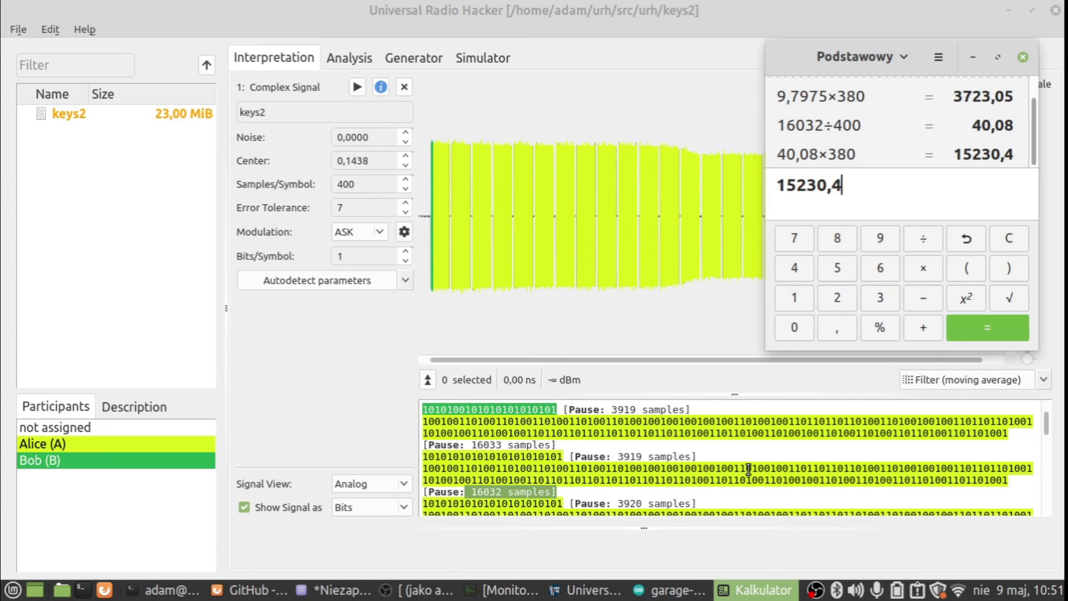
pyautogui.click(679, 578)
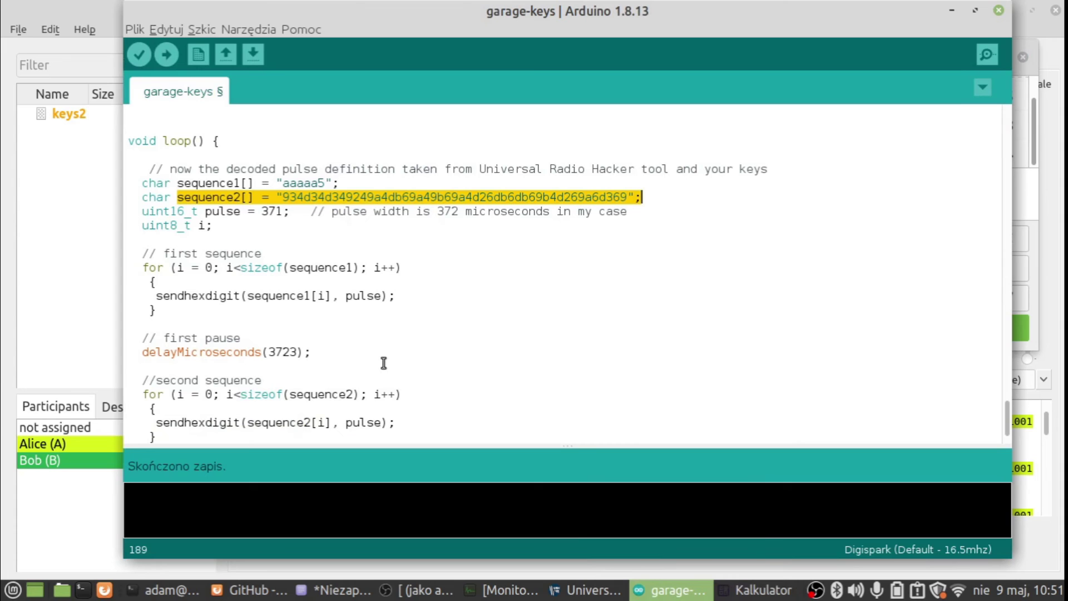
# - Change delayMicroseconds(14913) to 15230, save with Ctrl+S, and upload the sketch
pyautogui.press('Down')
pyautogui.press('Down')
pyautogui.press('Down')
pyautogui.press('Down')
pyautogui.press('Down')
pyautogui.press('Down')
pyautogui.press('Down')
pyautogui.press('Down')
pyautogui.press('Down')
pyautogui.press('Down')
pyautogui.press('Down')
pyautogui.press('Down')
pyautogui.press('Down')
pyautogui.press('Down')
pyautogui.press('Down')
pyautogui.press('Down')
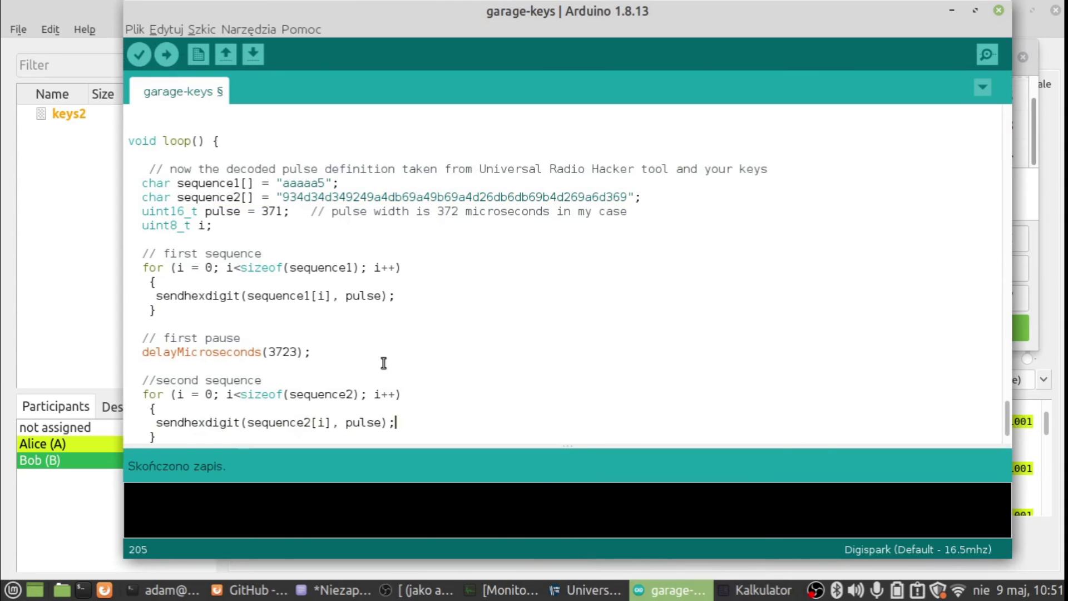
pyautogui.press('Down')
pyautogui.press('Down')
pyautogui.press('Down')
pyautogui.press('Down')
pyautogui.press('Down')
pyautogui.press('Up')
pyautogui.press('Up')
pyautogui.press('Left')
pyautogui.press('Left')
pyautogui.press('BackSpace')
pyautogui.press('BackSpace')
pyautogui.press('BackSpace')
pyautogui.press('BackSpace')
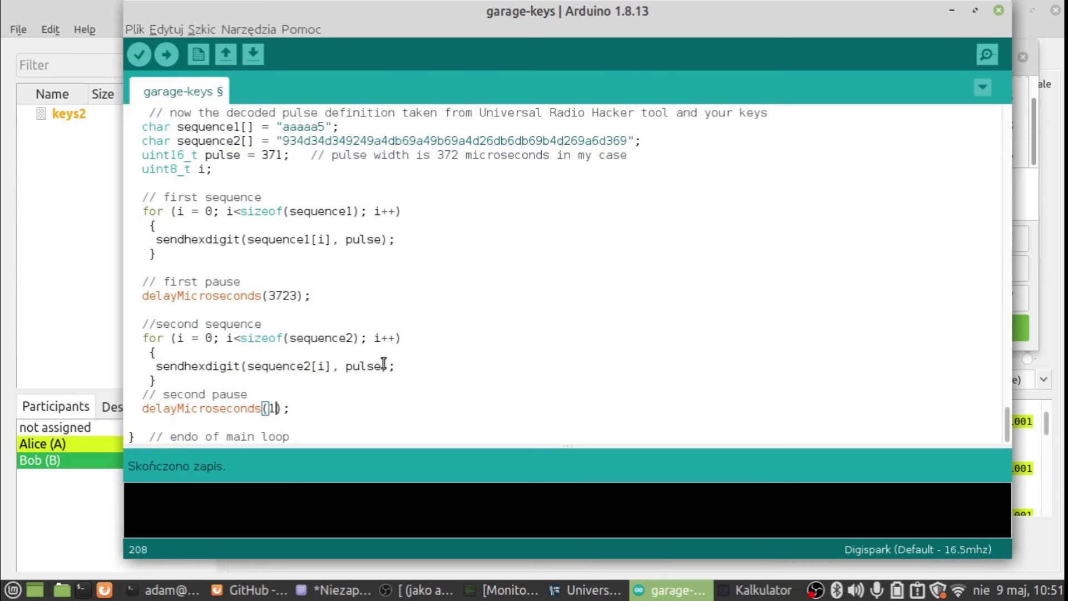
pyautogui.write('5230')
pyautogui.hotkey('ctrl', 's')
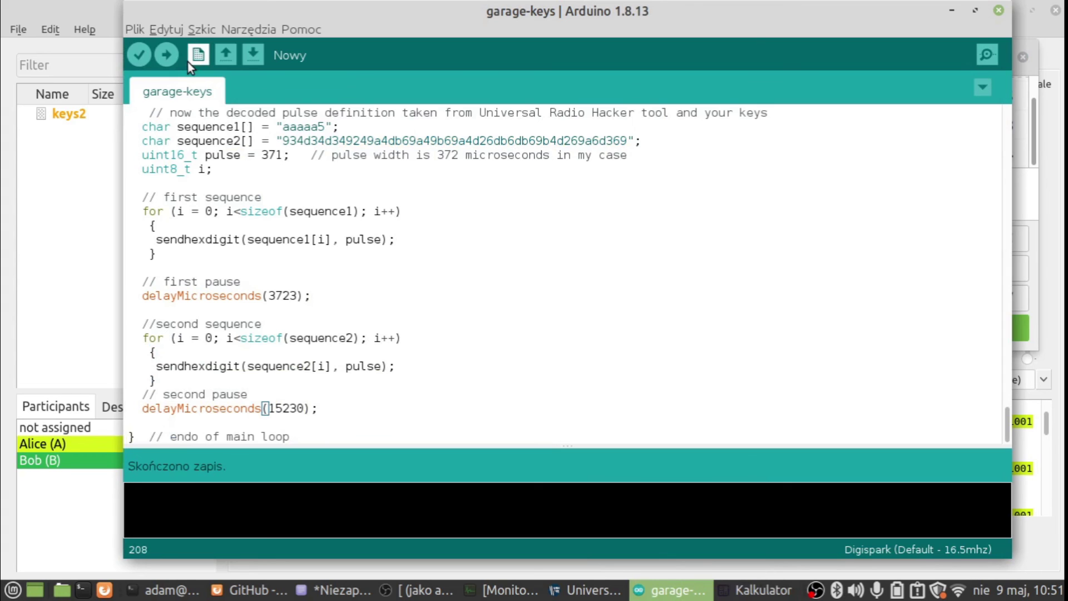
pyautogui.click(165, 58)
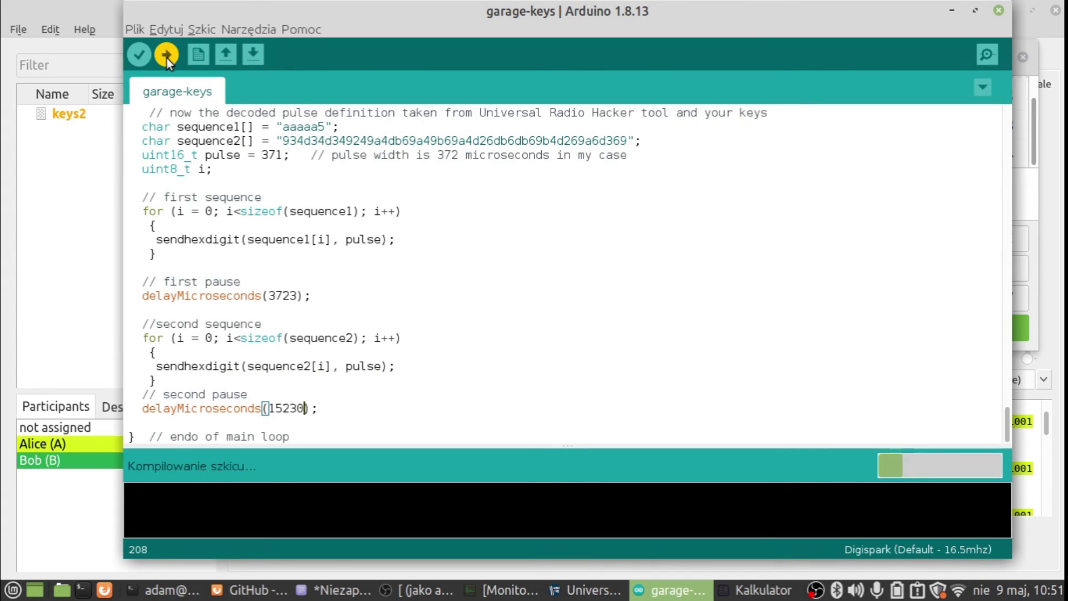